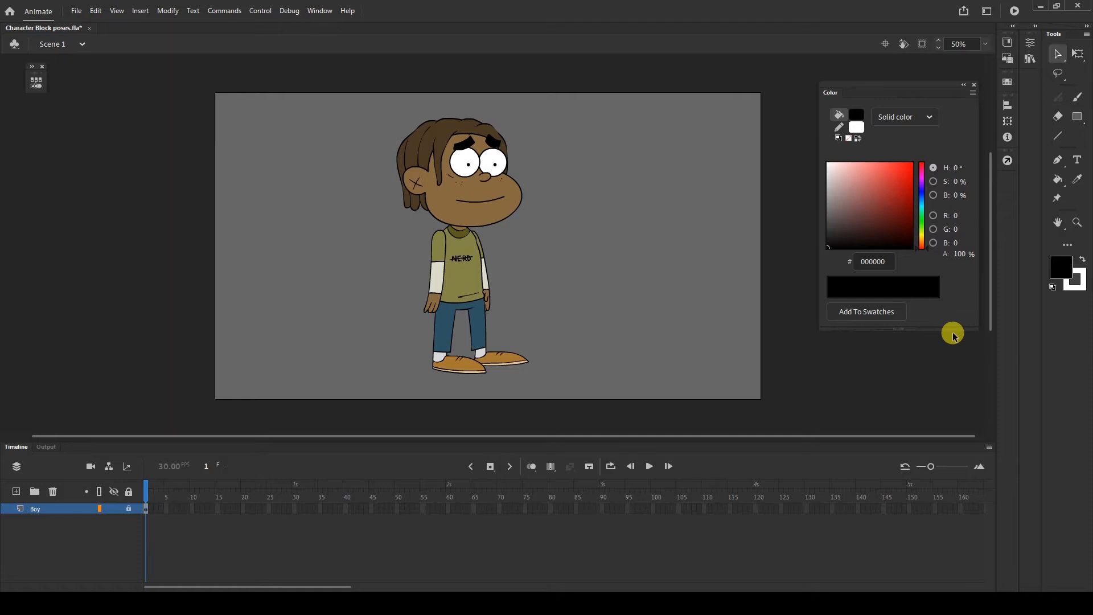
pyautogui.click(76, 12)
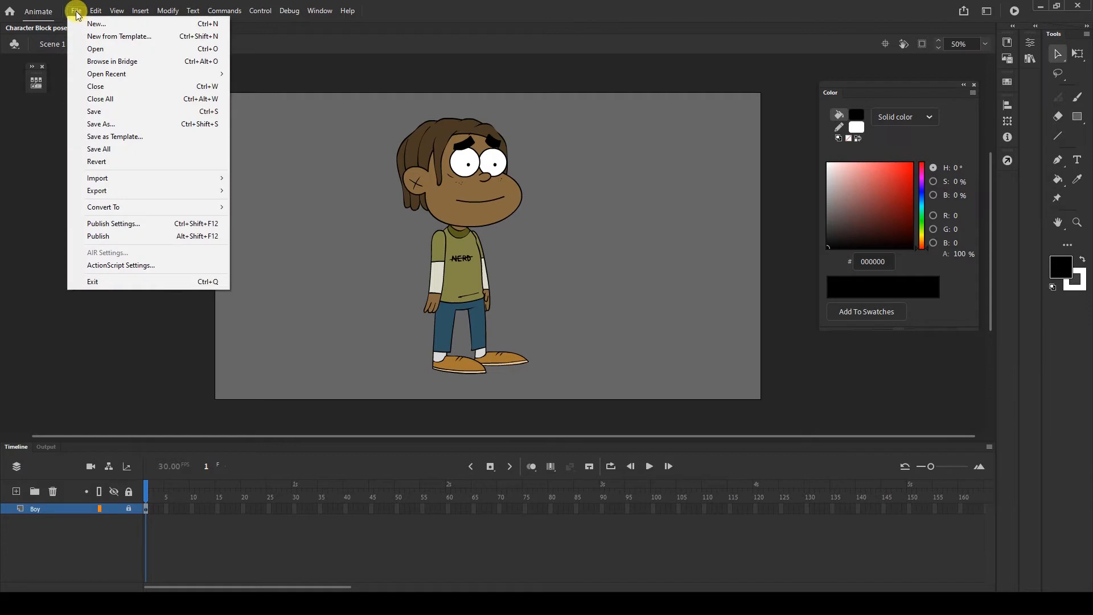
pyautogui.moveTo(186, 181)
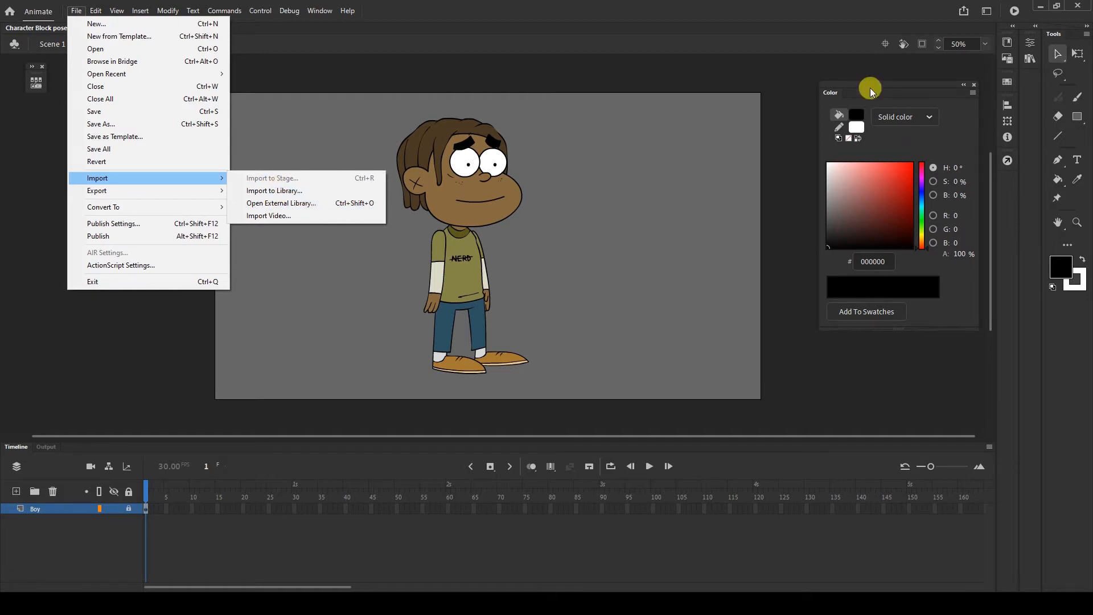
pyautogui.click(1030, 58)
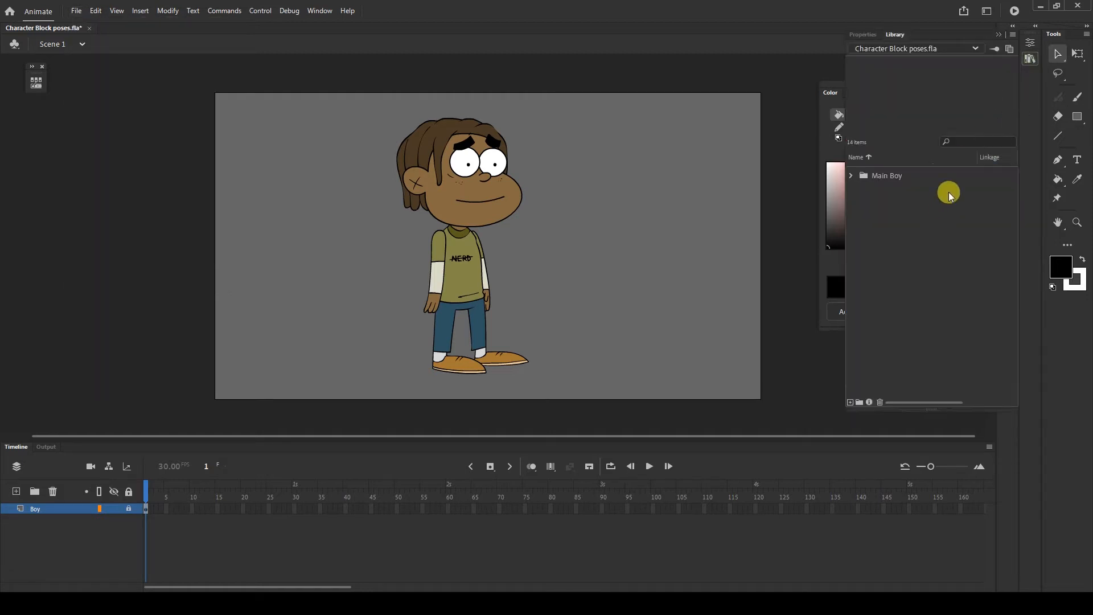
pyautogui.click(1030, 58)
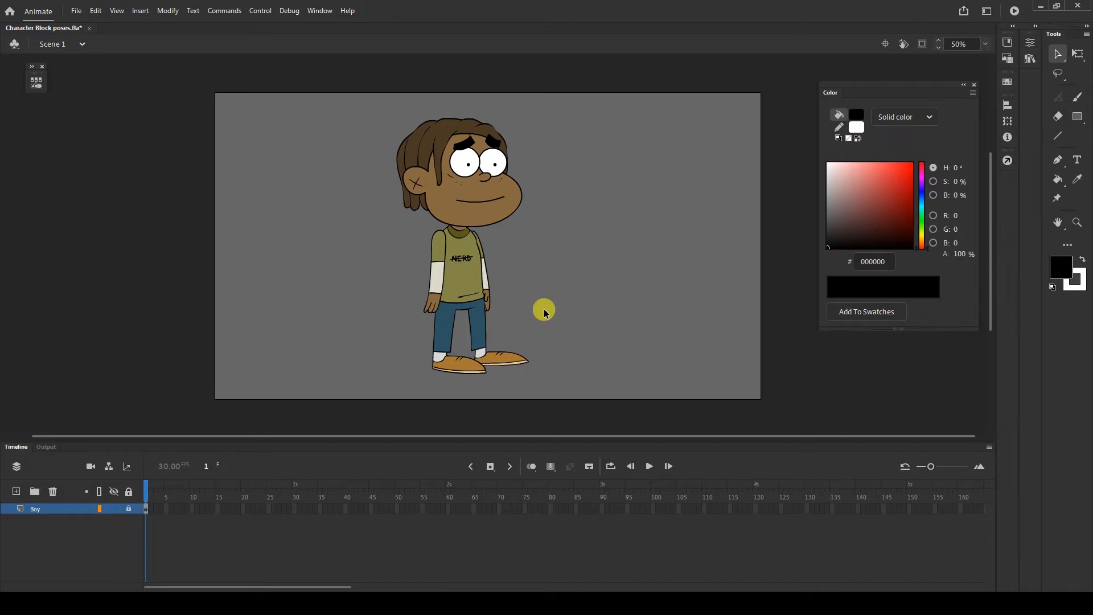
# Import the character voice audio file from the Voice folder into the library and preview its waveform.
pyautogui.click(77, 12)
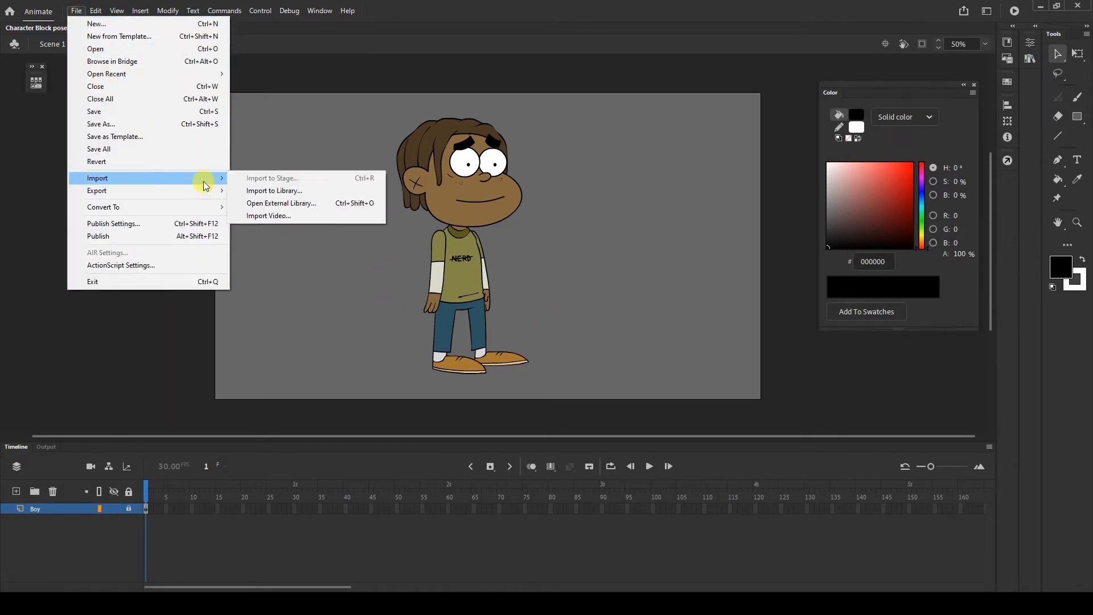
pyautogui.click(279, 191)
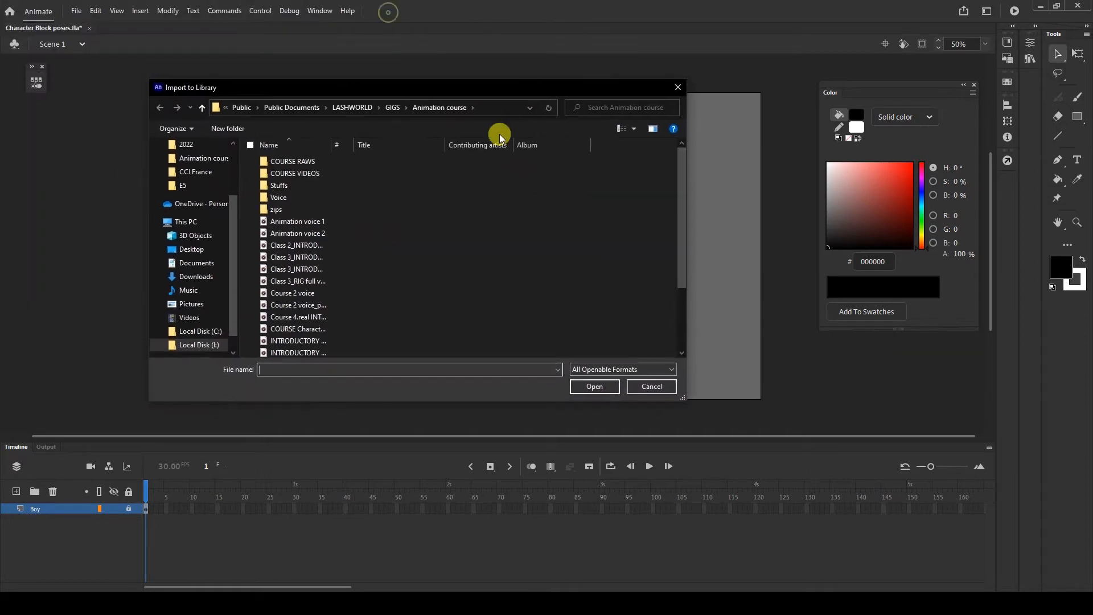
pyautogui.doubleClick(300, 200)
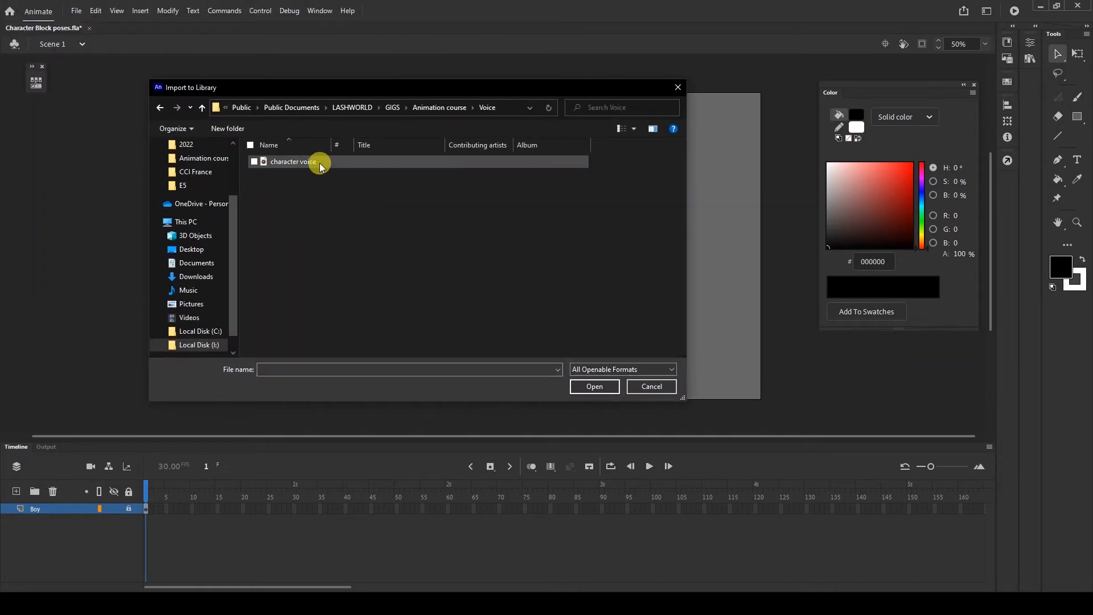
pyautogui.click(313, 162)
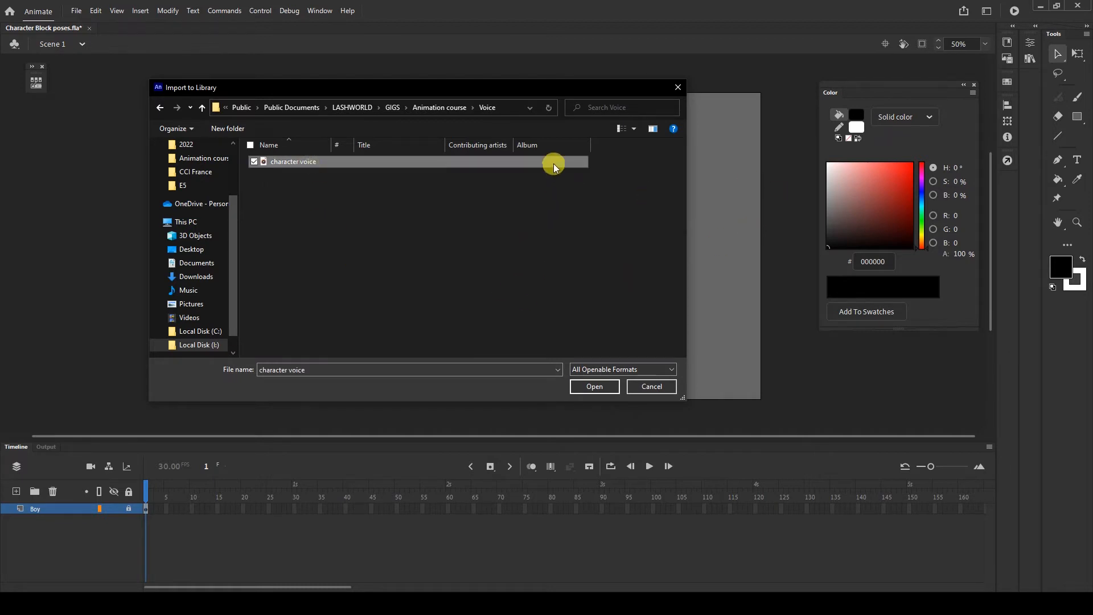
pyautogui.click(612, 382)
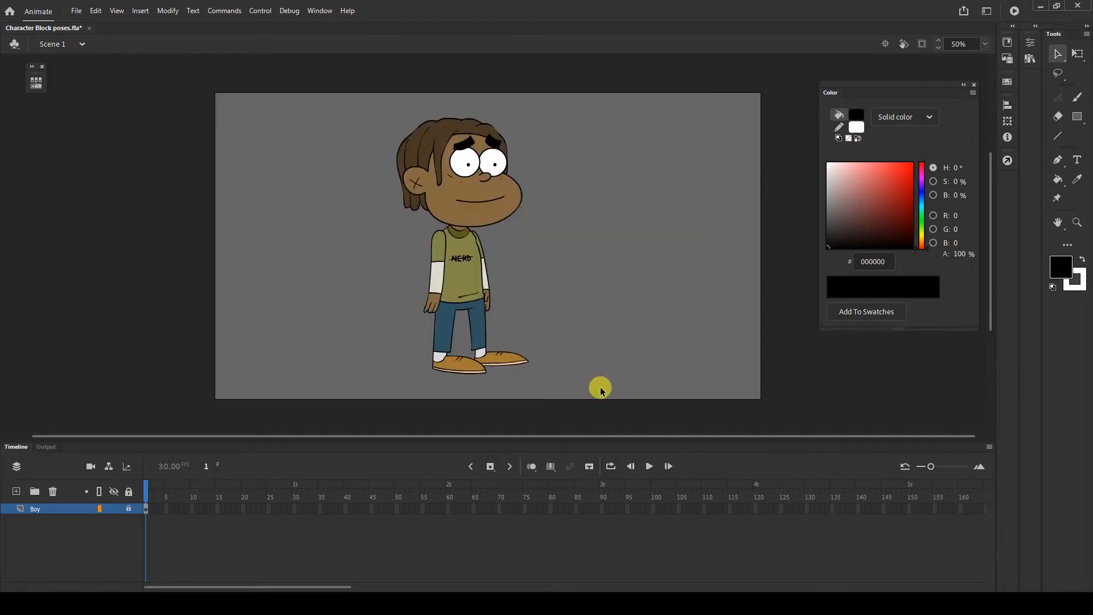
pyautogui.click(1031, 59)
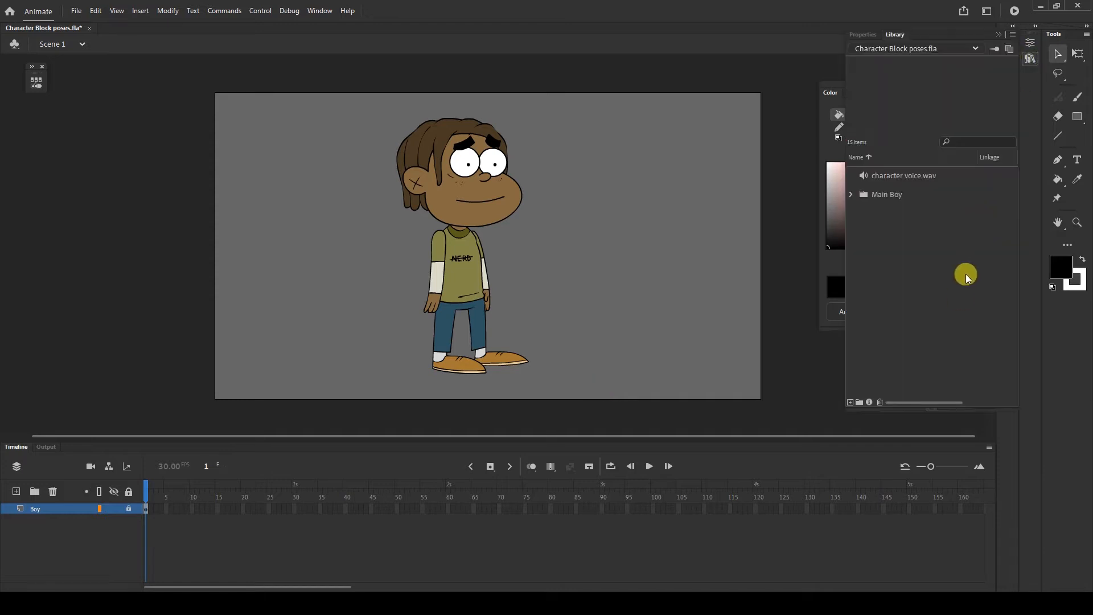
pyautogui.click(887, 177)
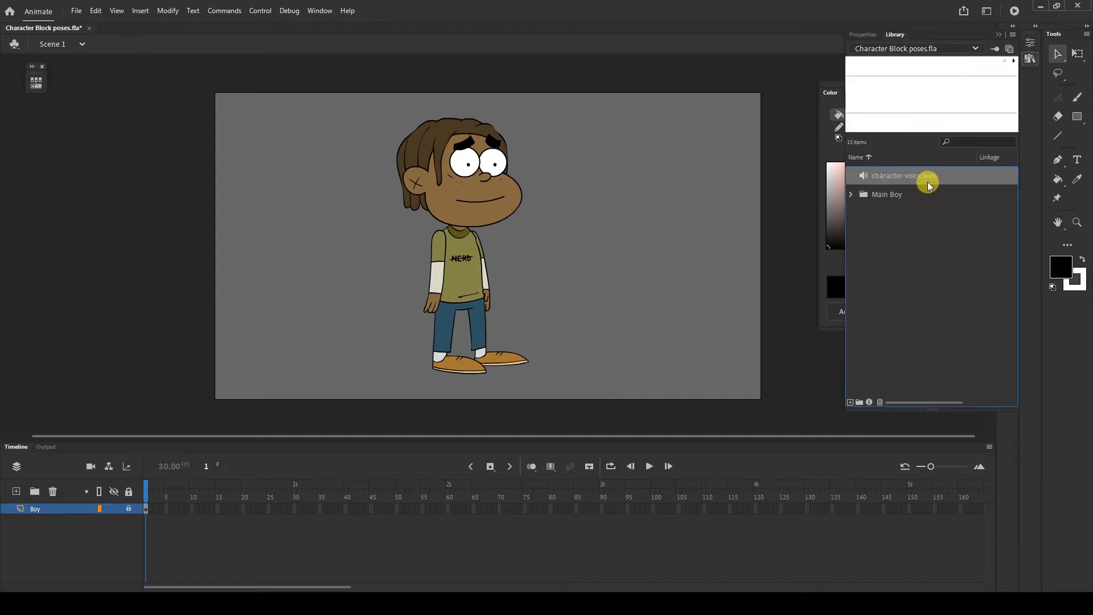
pyautogui.click(646, 402)
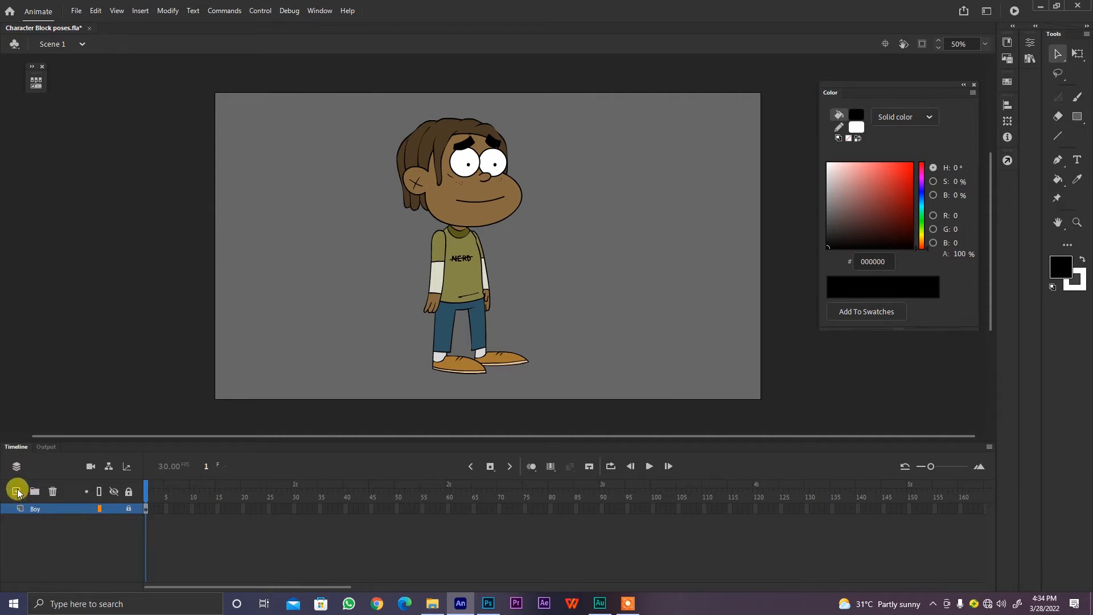
# Add a new layer above the Boy layer and name it Vocie.
pyautogui.click(17, 491)
pyautogui.click(48, 508)
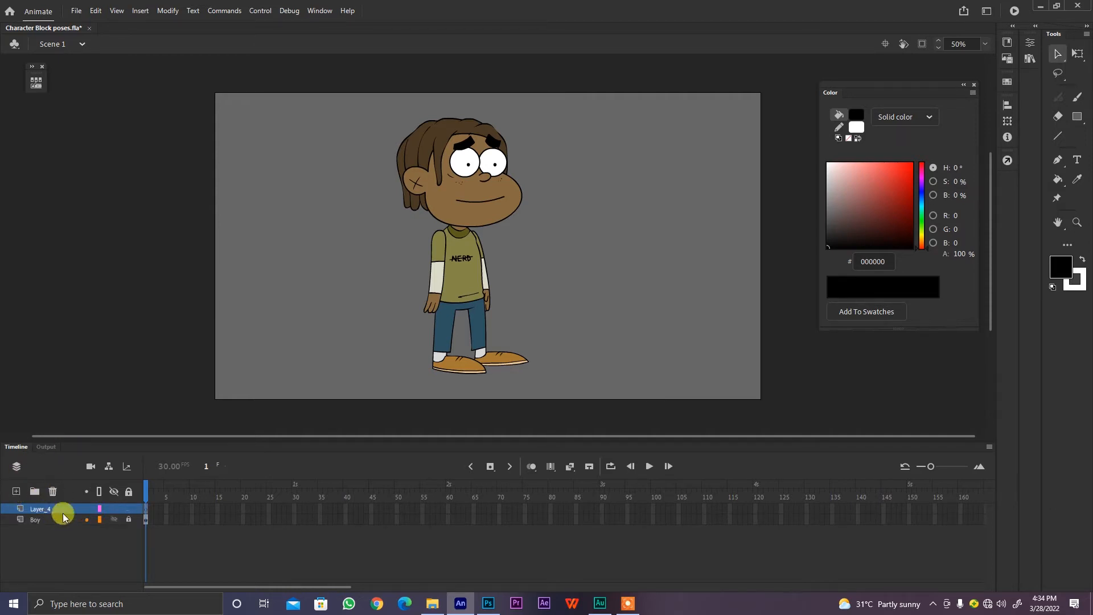
pyautogui.doubleClick(43, 509)
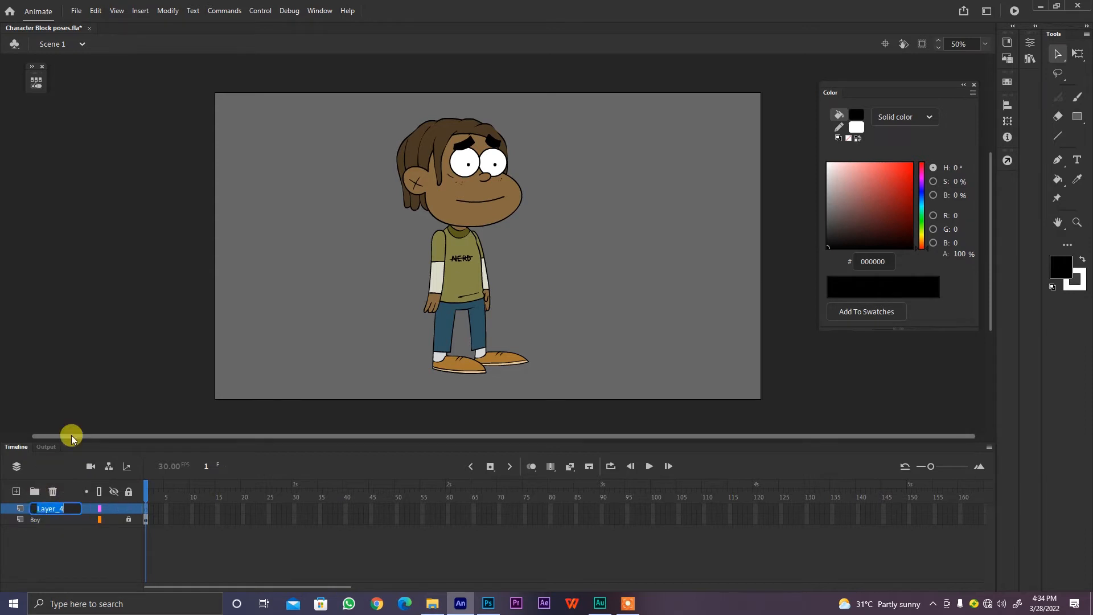
pyautogui.write('Vocie')
pyautogui.click(114, 548)
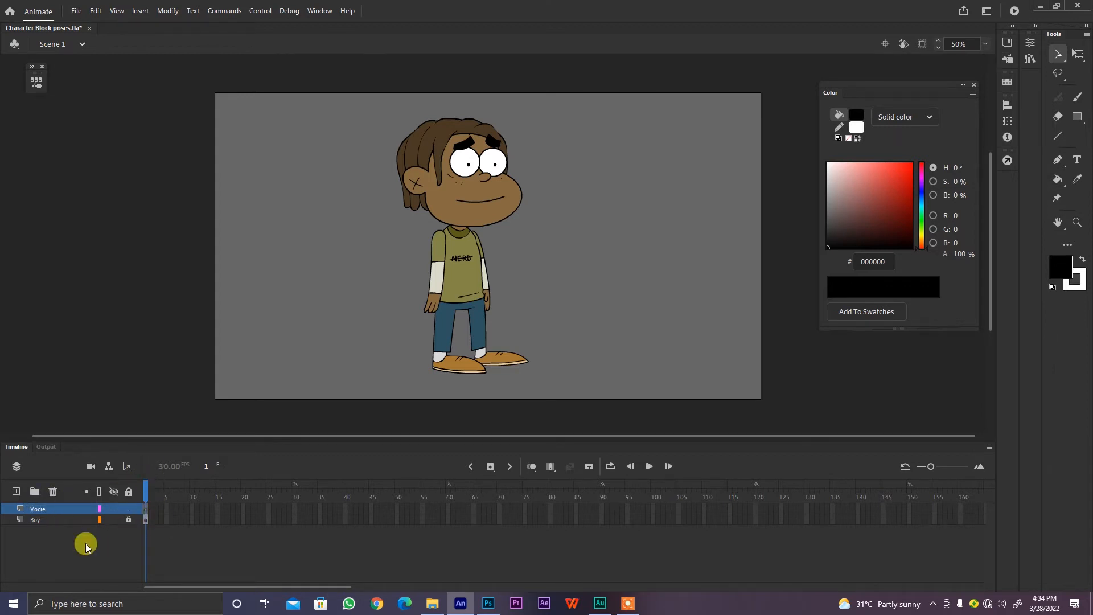
# Place the COURSE Character voice main sound from the library onto the stage in the Vocie layer.
pyautogui.click(1052, 57)
pyautogui.click(1030, 59)
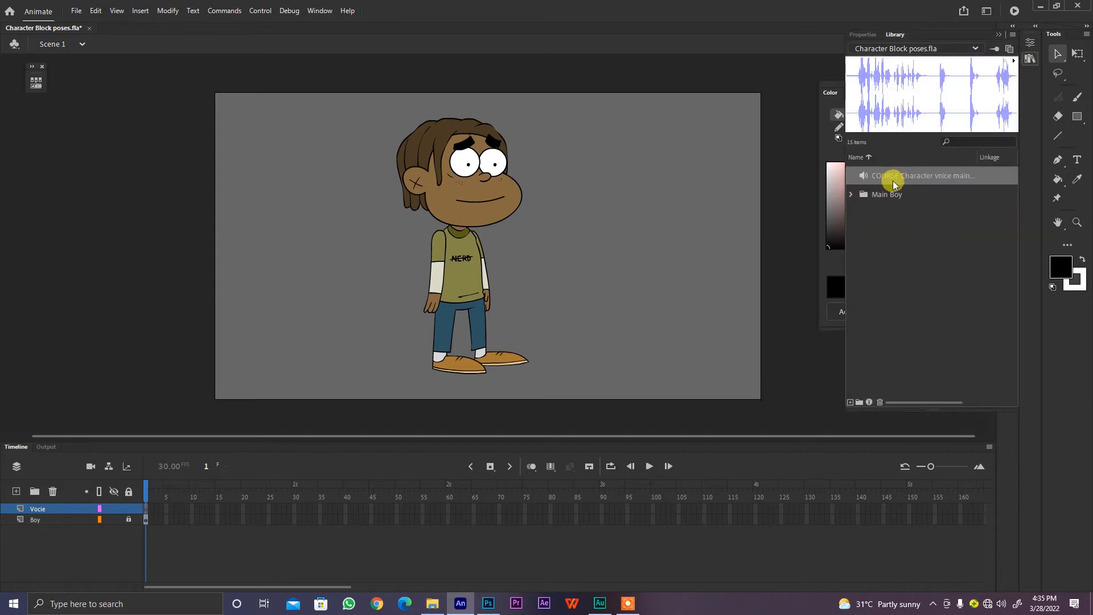
pyautogui.moveTo(893, 180); pyautogui.dragTo(717, 326)
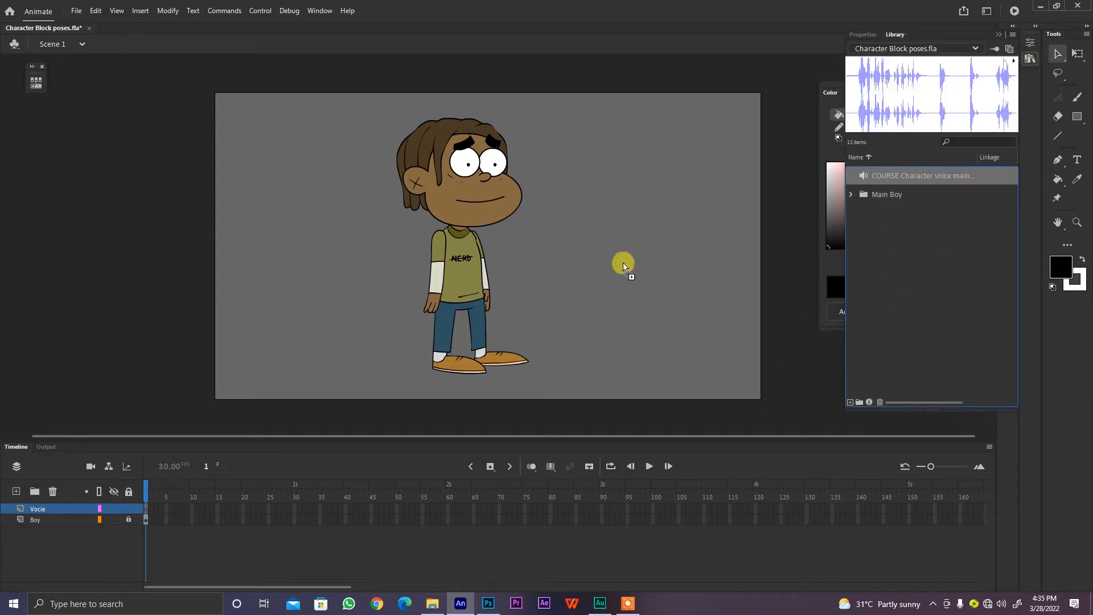
pyautogui.moveTo(588, 260); pyautogui.dragTo(587, 259)
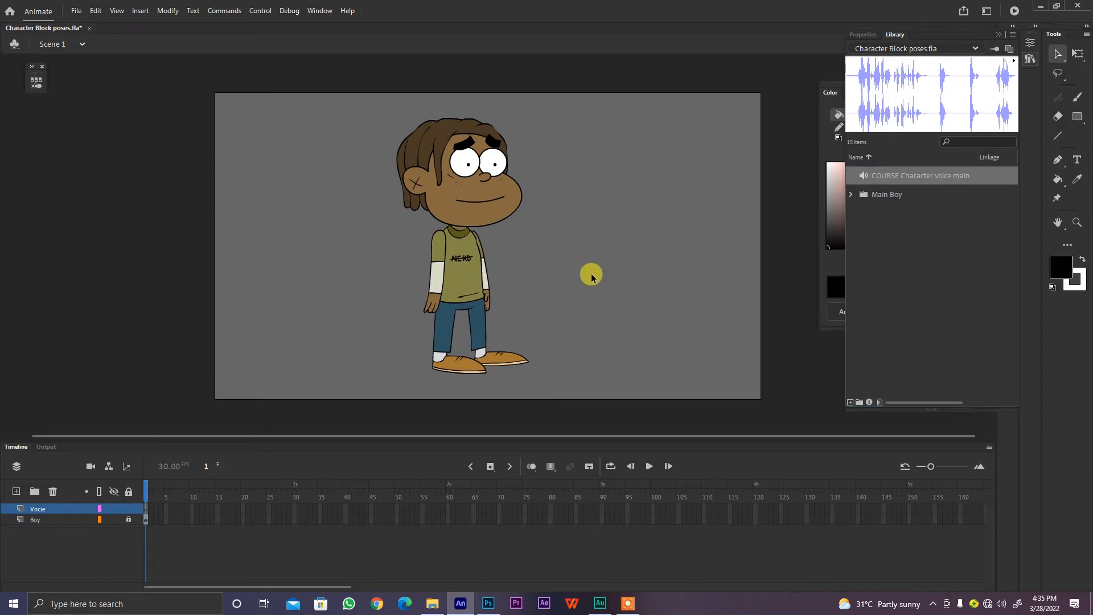
pyautogui.click(787, 217)
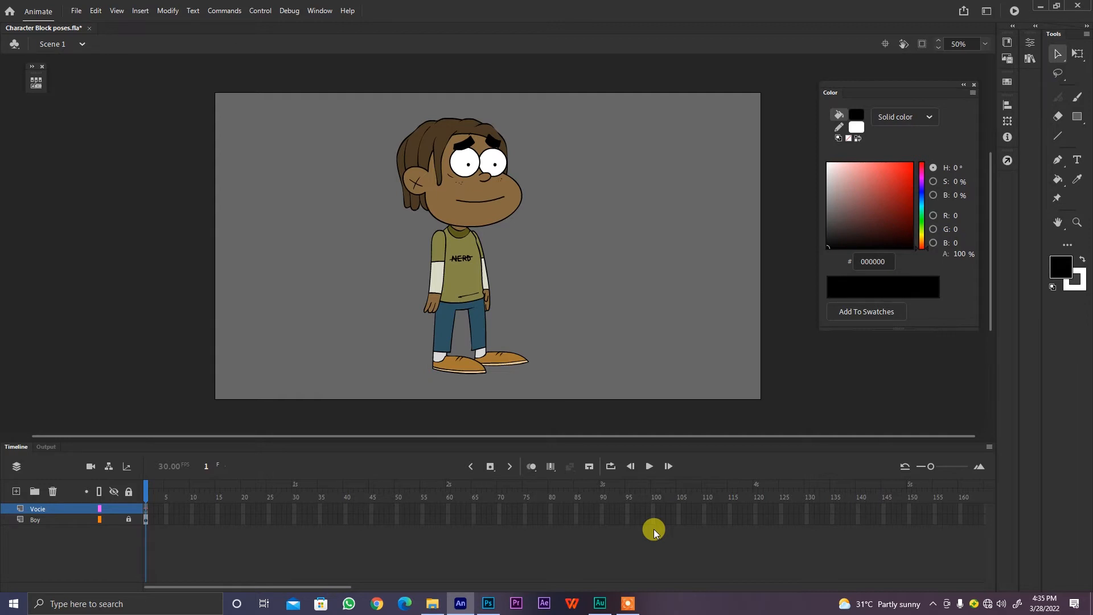
# Extend the Vocie and Boy layers by inserting frames up to frame 300.
pyautogui.click(346, 588)
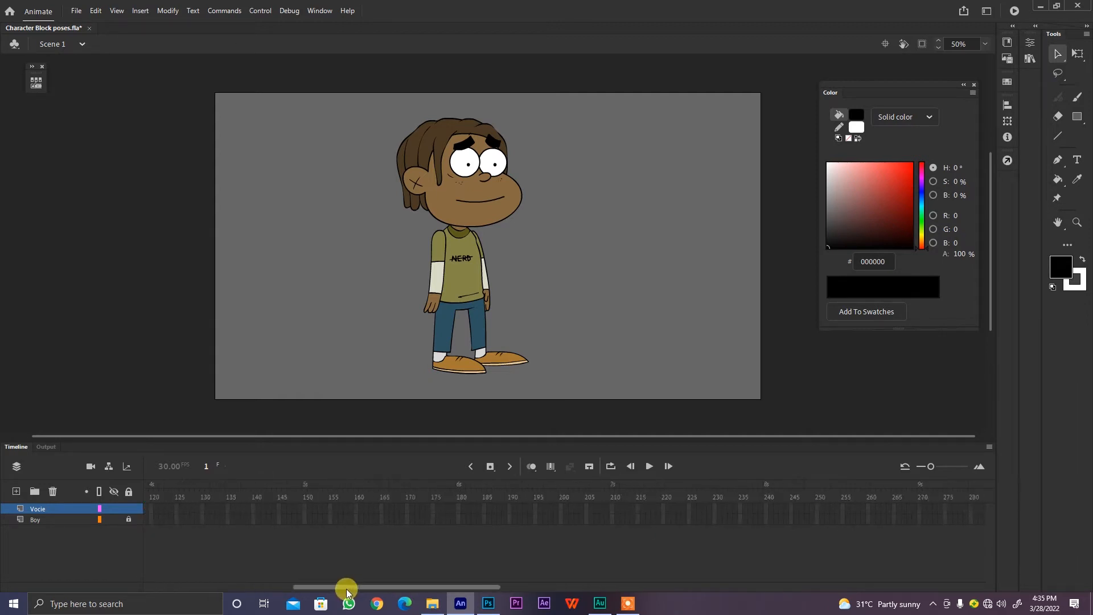
pyautogui.hscroll(10, 347, 589)
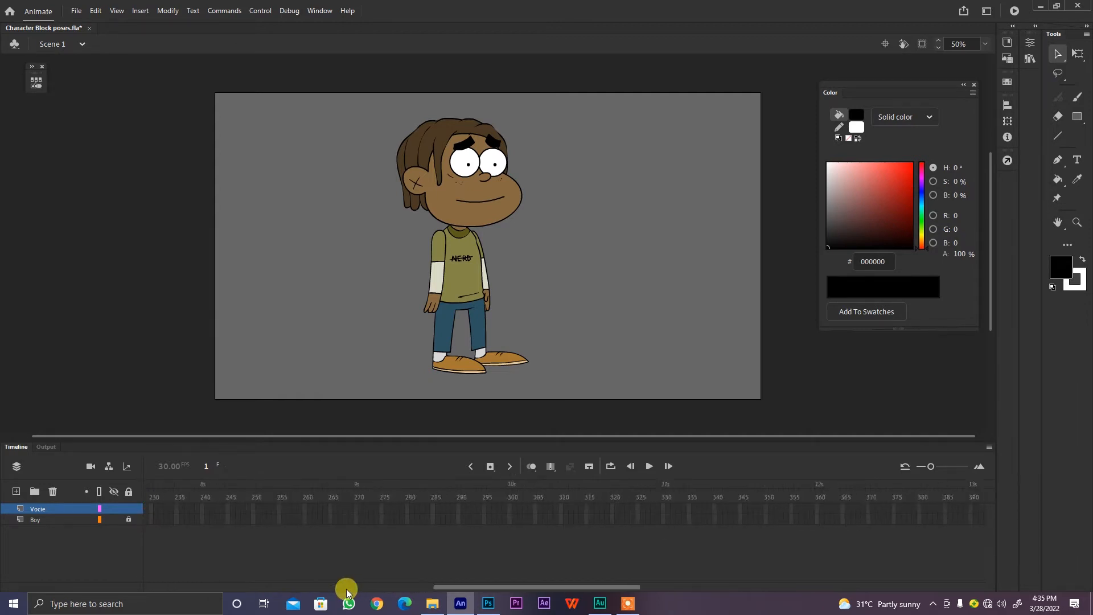
pyautogui.hscroll(1, 347, 589)
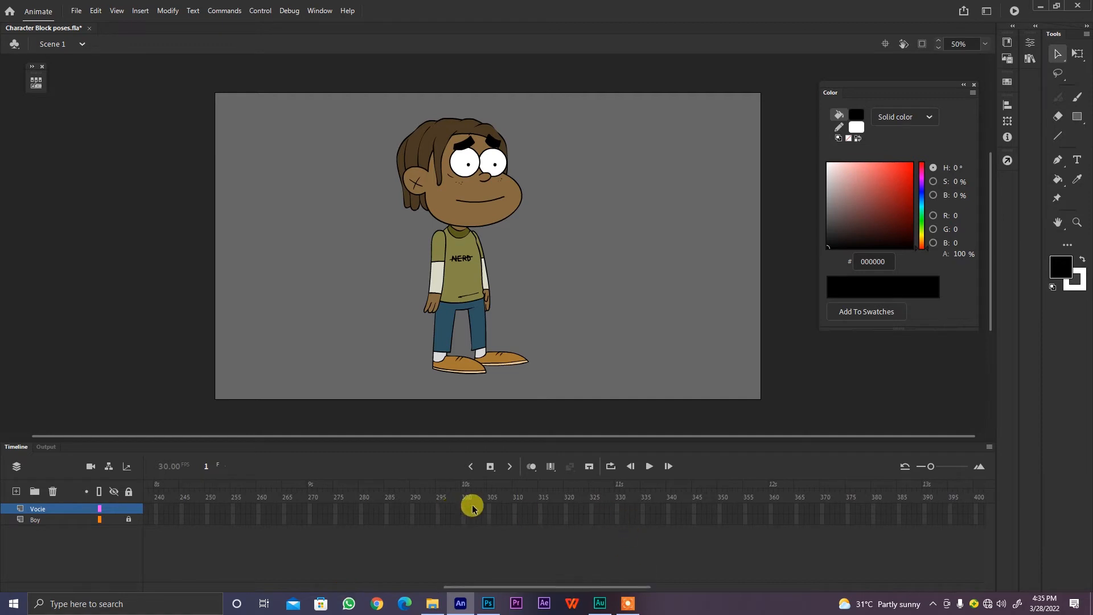
pyautogui.moveTo(463, 508); pyautogui.dragTo(464, 519)
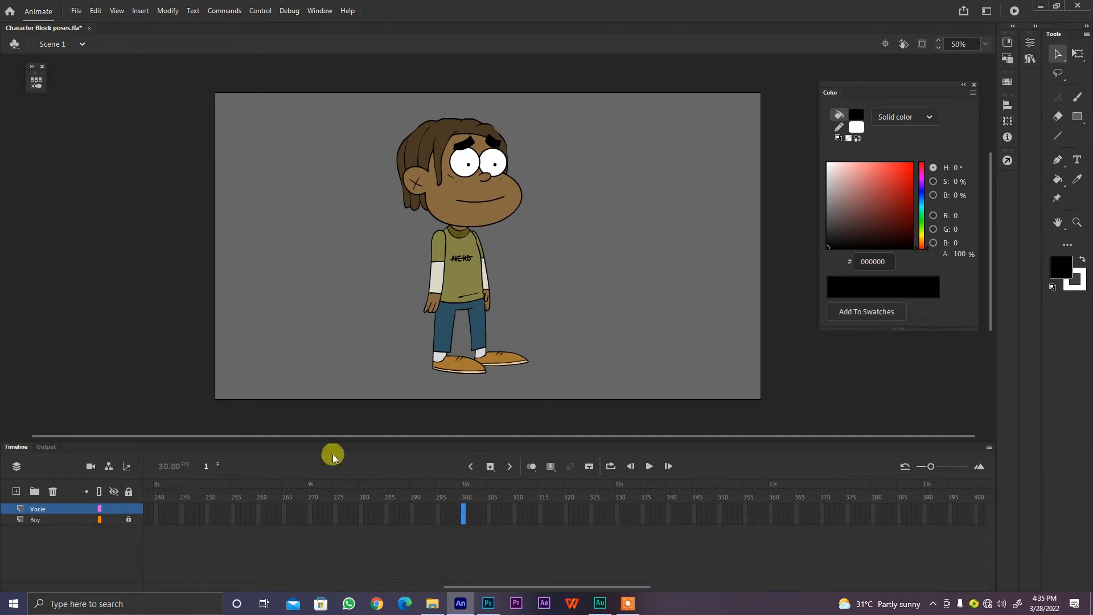
pyautogui.rightClick(464, 514)
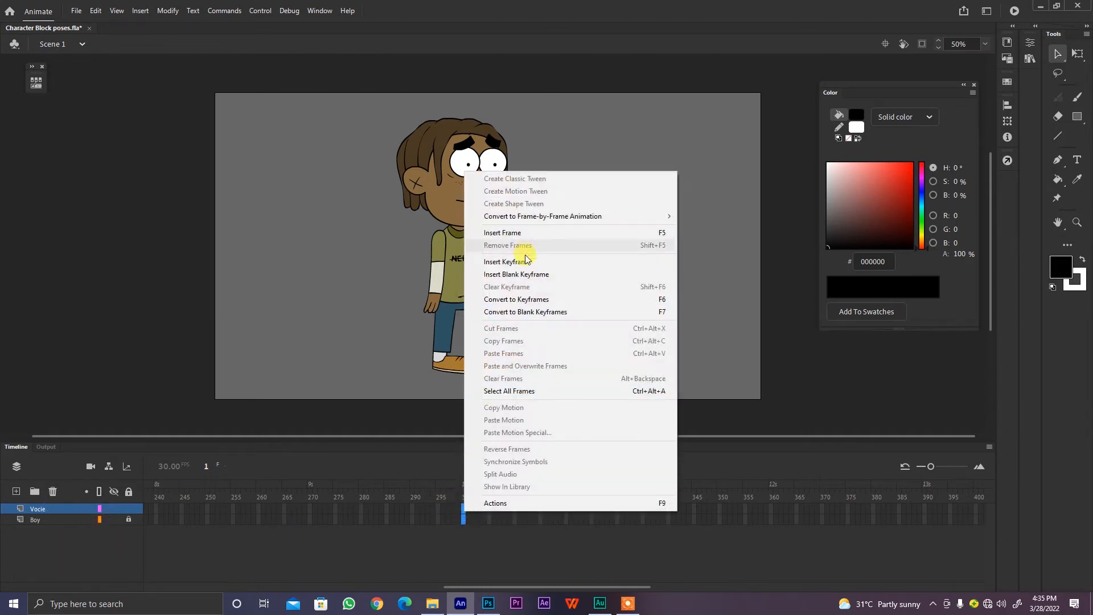
pyautogui.click(523, 234)
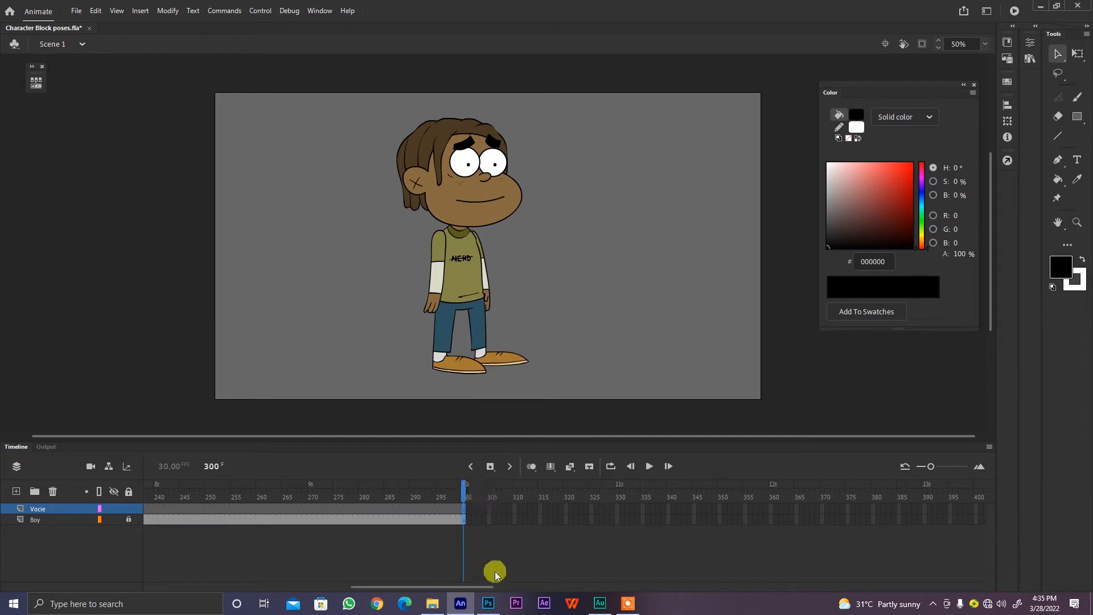
# Check where the voice waveform ends and remove the frames beyond frame 240 from the Vocie and Boy layers.
pyautogui.hscroll(-8, 475, 586)
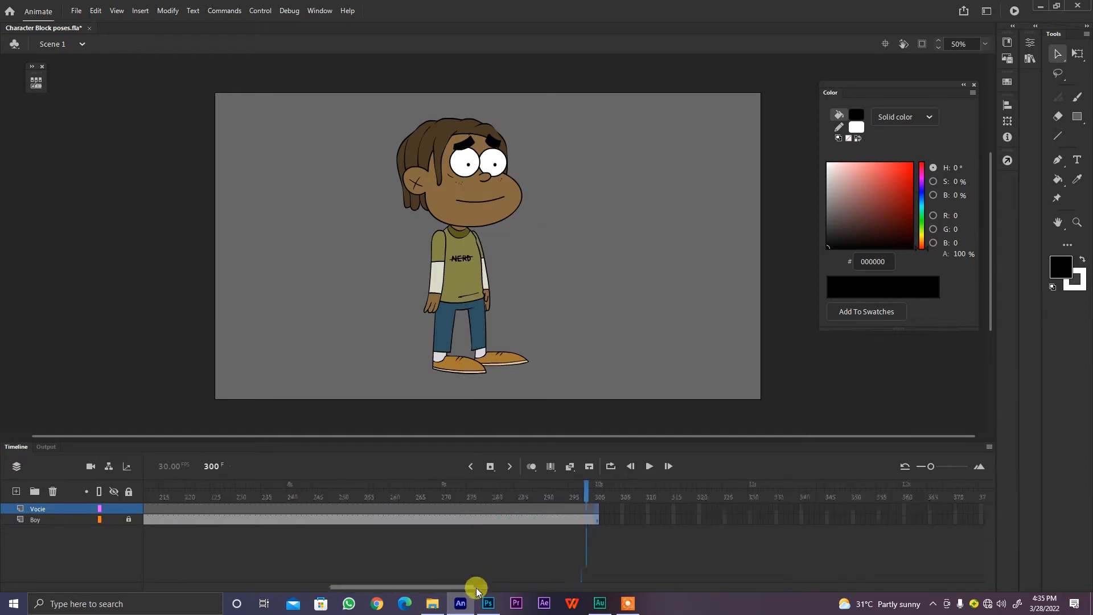
pyautogui.moveTo(318, 487); pyautogui.dragTo(453, 493)
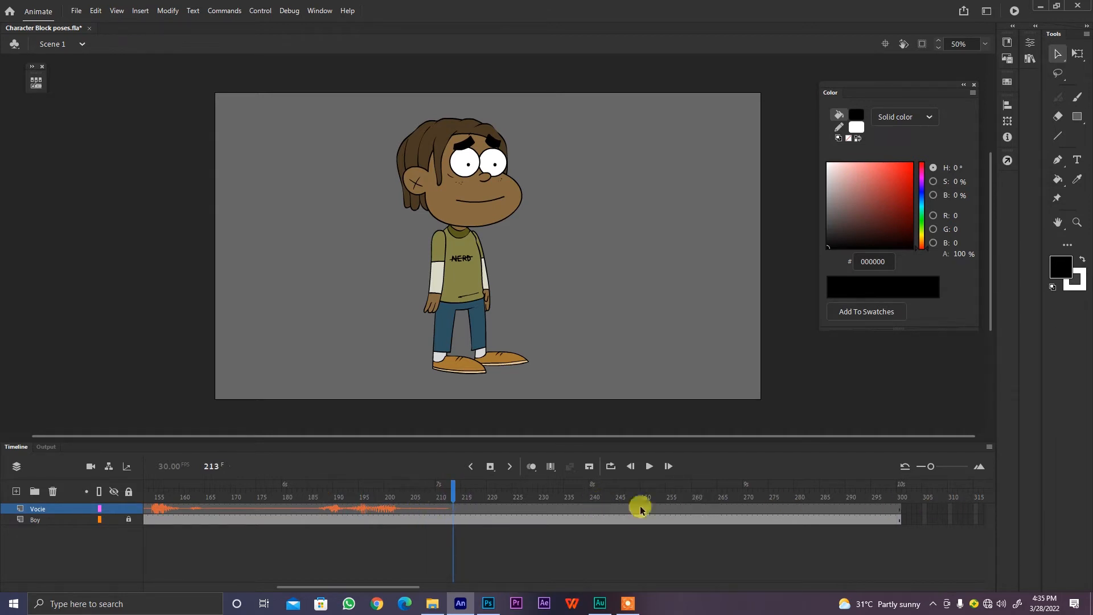
pyautogui.moveTo(596, 510); pyautogui.dragTo(945, 530)
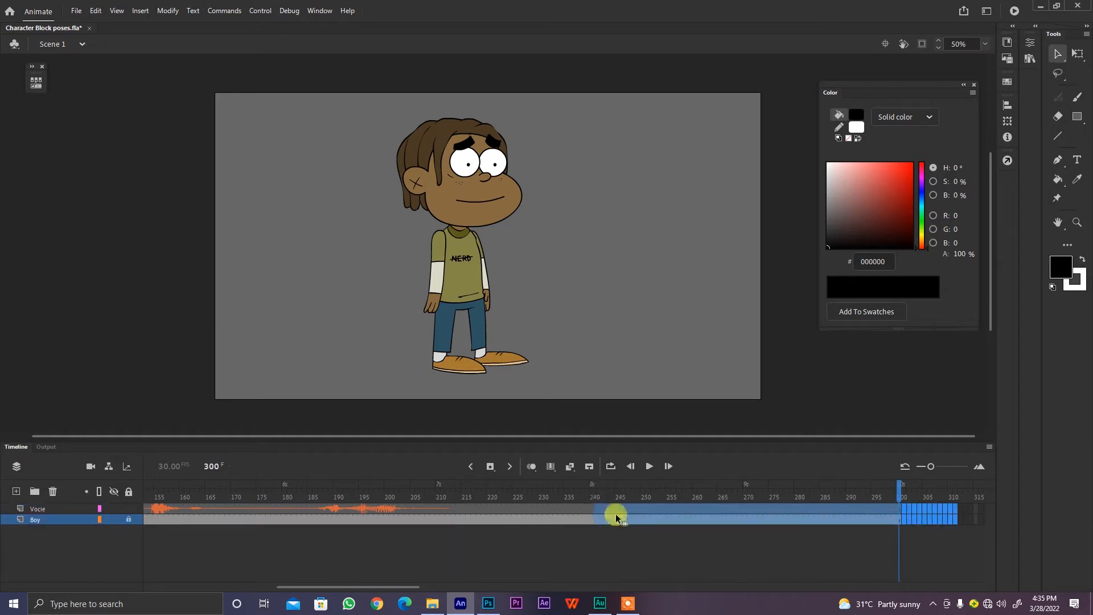
pyautogui.rightClick(702, 510)
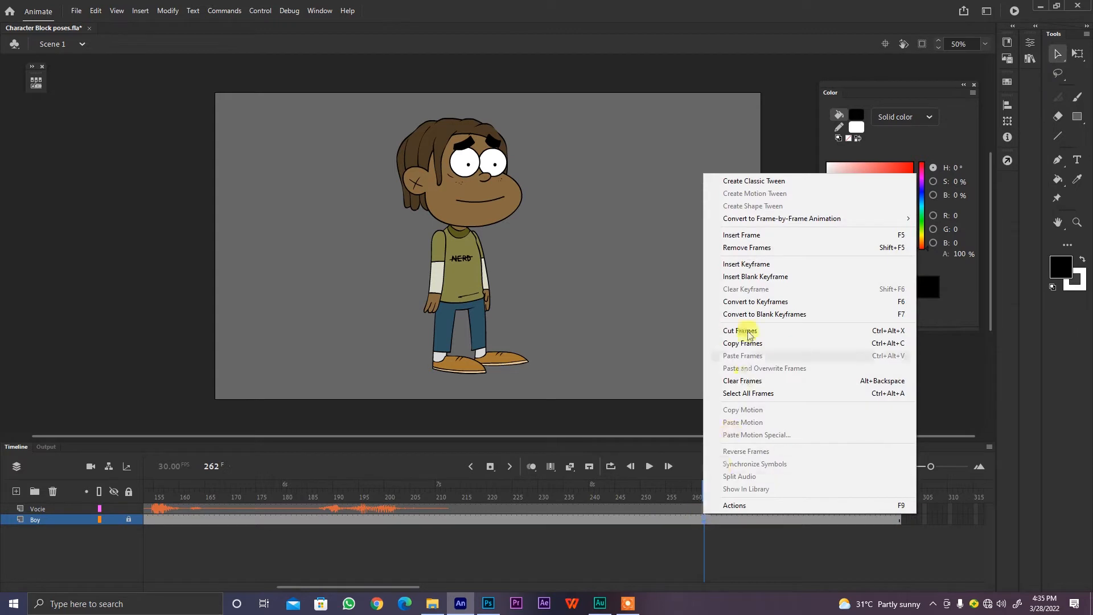
pyautogui.click(746, 251)
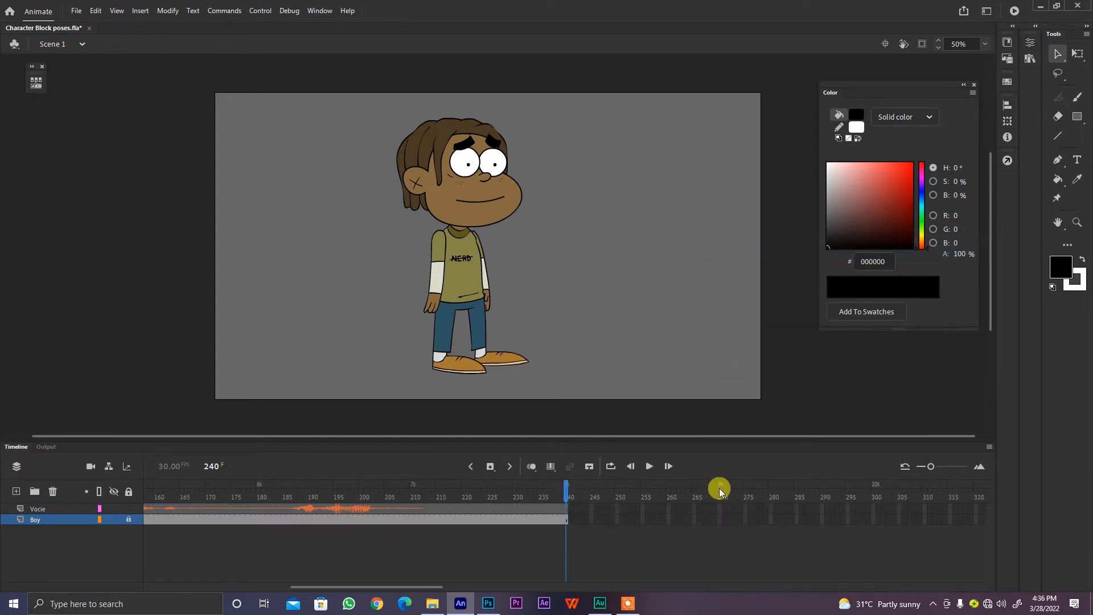
pyautogui.moveTo(562, 493)
pyautogui.mouseDown()
pyautogui.moveTo(315, 493)
pyautogui.moveTo(567, 493)
pyautogui.mouseUp()
# Return the playhead to frame 1 and add a layer named block directly above the Boy layer.
pyautogui.hscroll(-6, 433, 586)
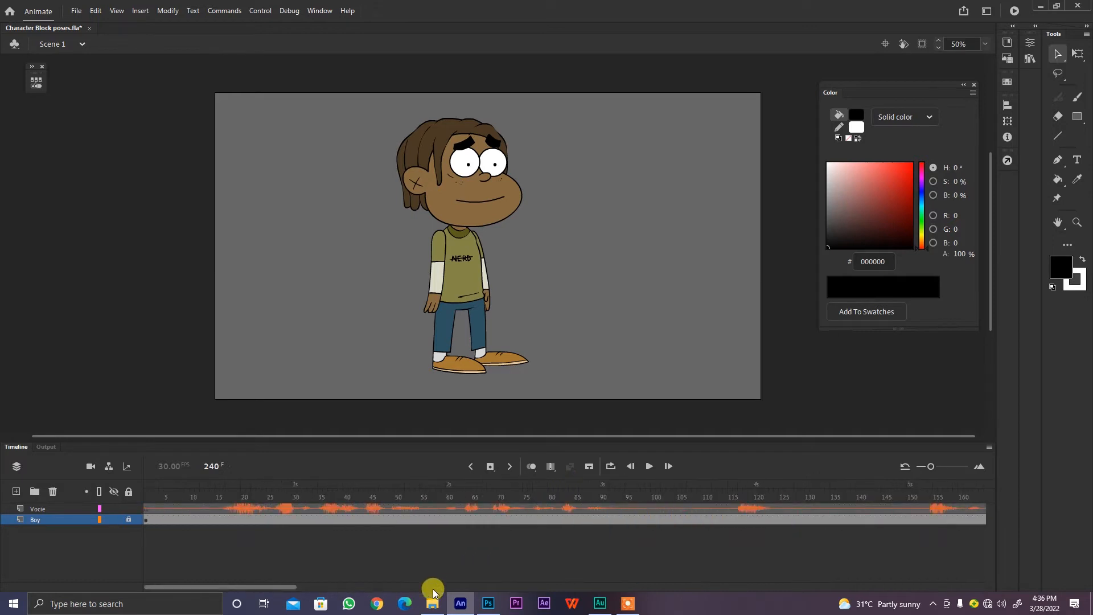
pyautogui.click(146, 493)
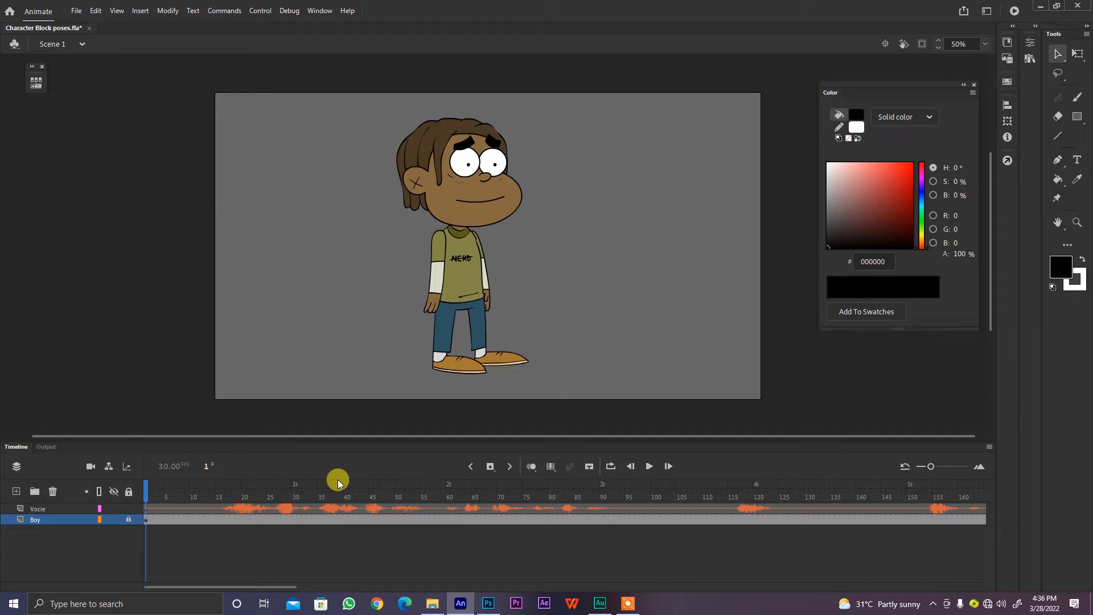
pyautogui.click(15, 491)
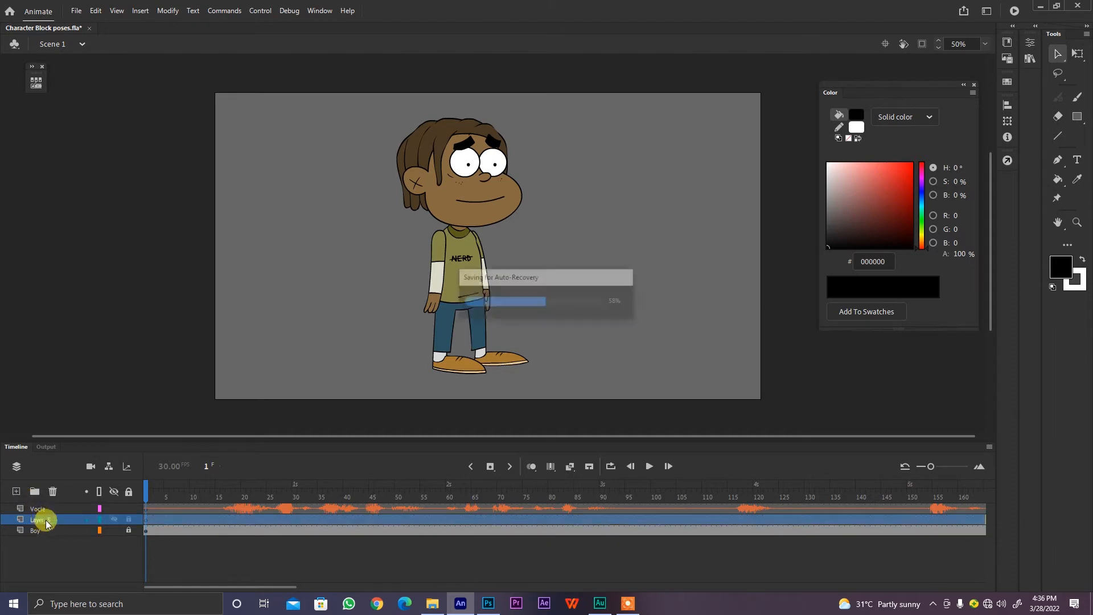
pyautogui.doubleClick(41, 520)
pyautogui.write('blo')
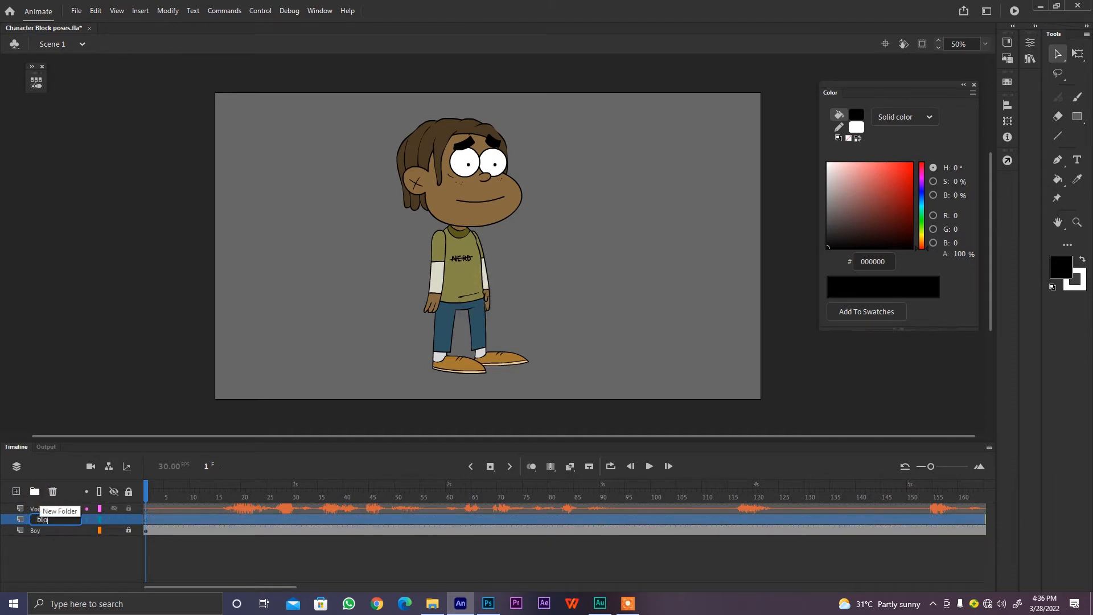
pyautogui.write('ck')
pyautogui.press('Return')
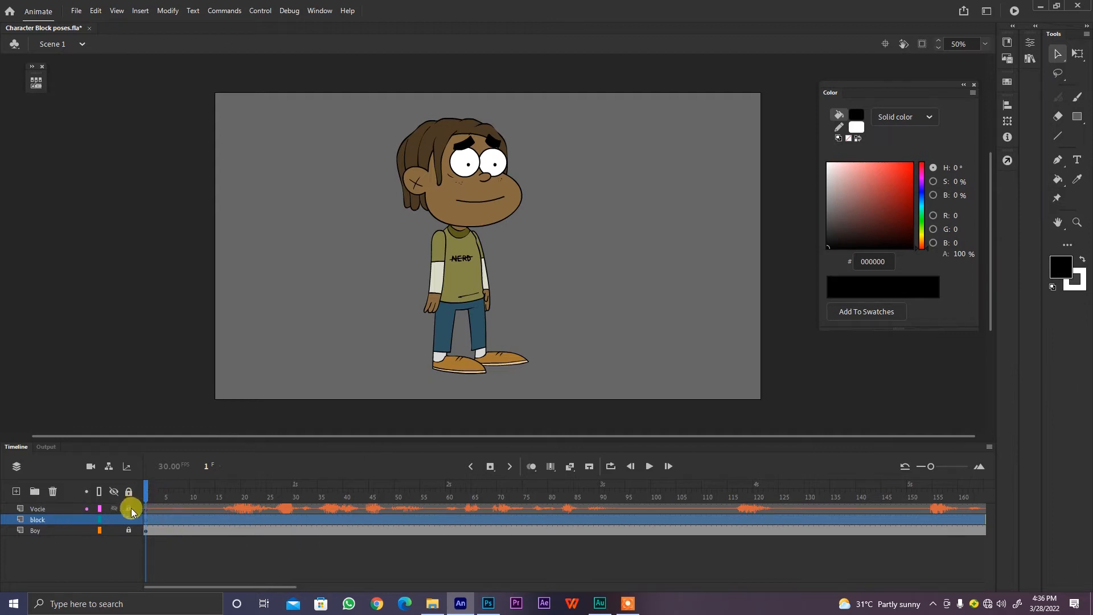
# Lock the Vocie layer and play the voice track from frame 1 to check where the speech begins.
pyautogui.click(130, 509)
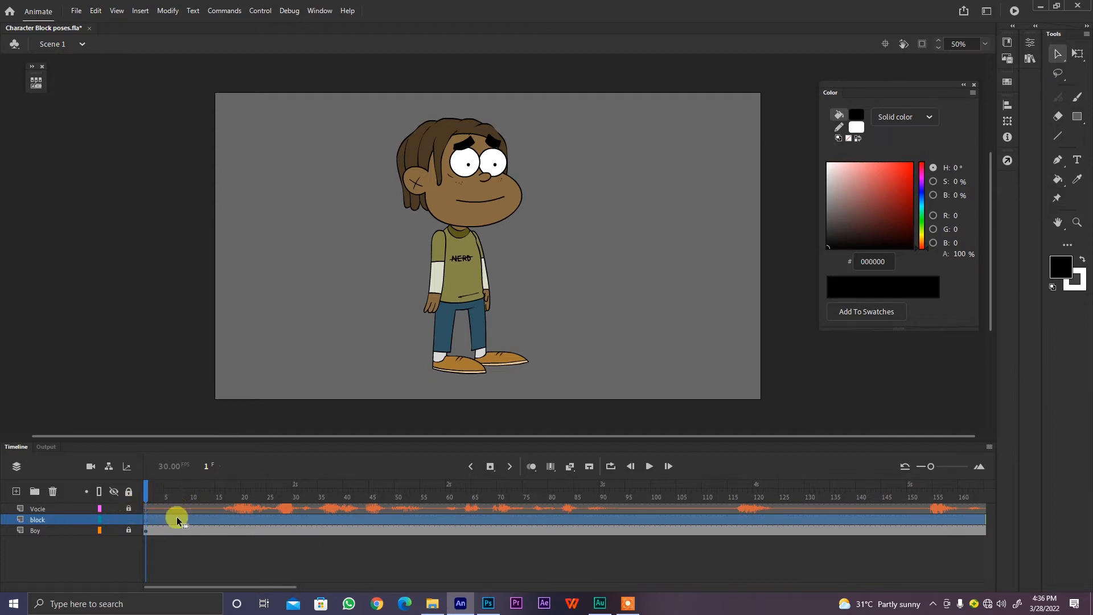
pyautogui.click(148, 498)
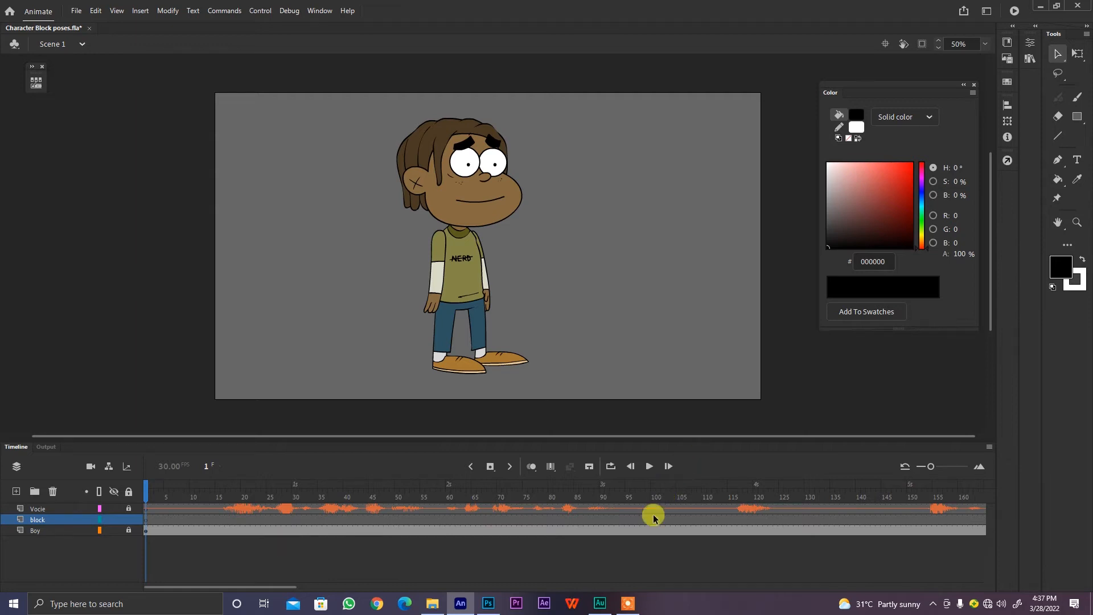
pyautogui.click(648, 467)
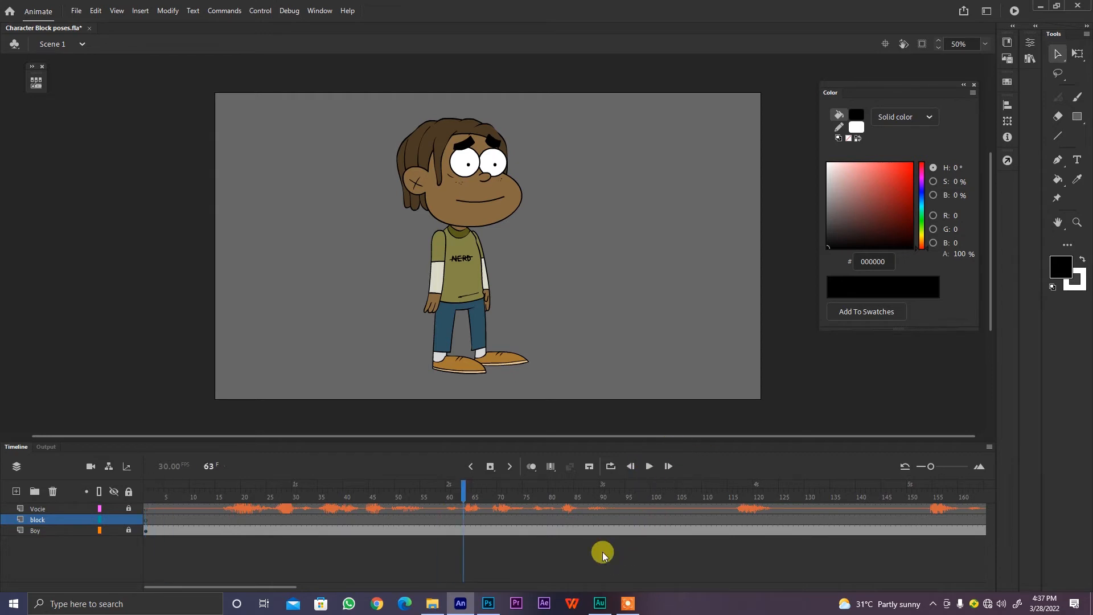
pyautogui.click(204, 510)
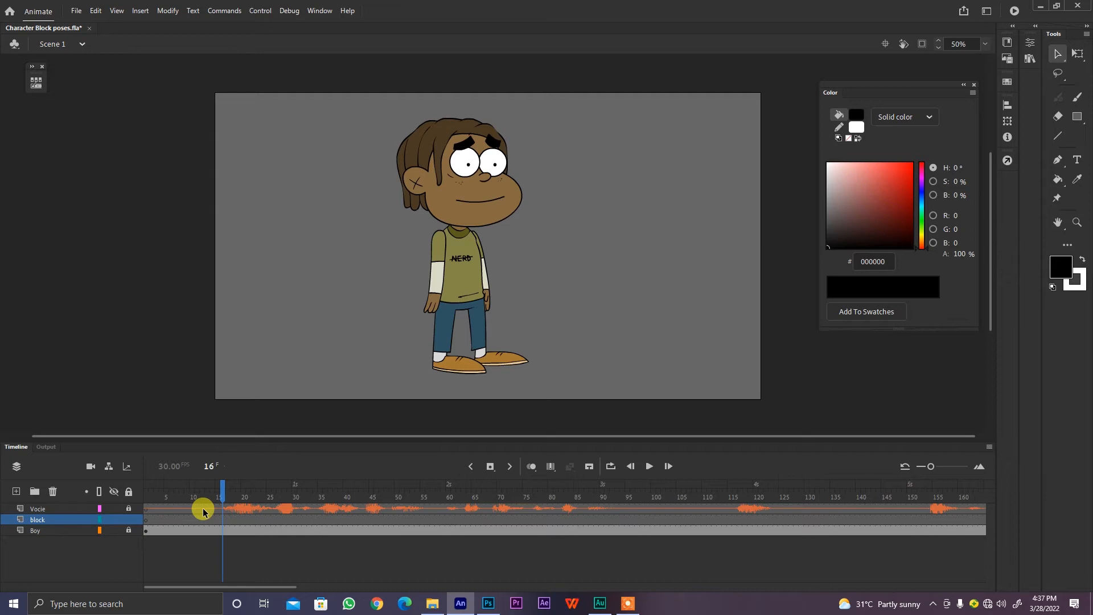
pyautogui.moveTo(223, 494); pyautogui.dragTo(208, 494)
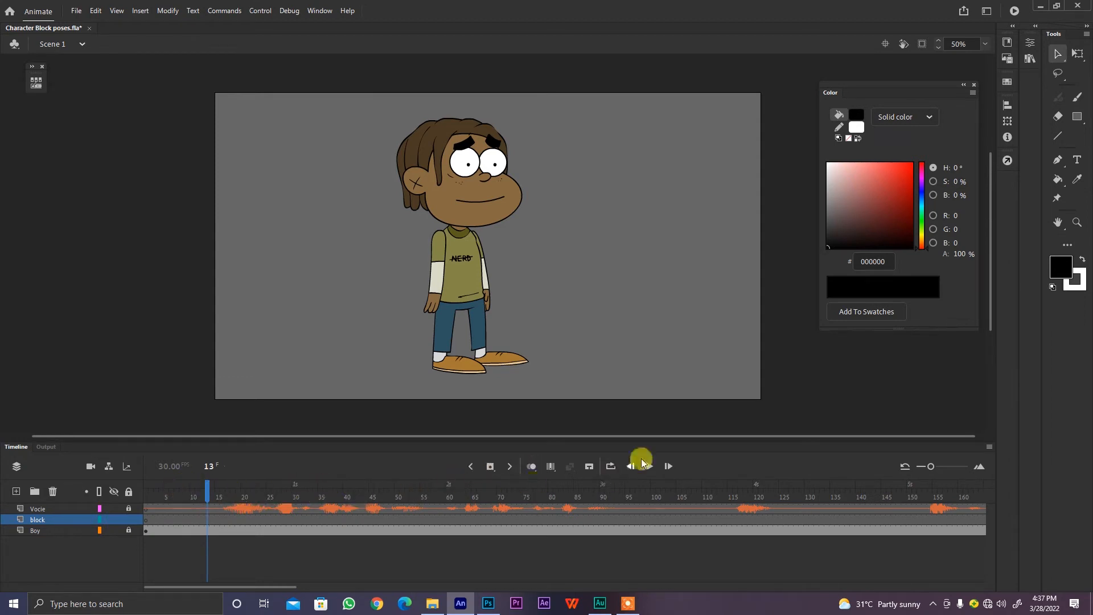
# Label frame 1 of the block layer "Boy standing while holding button".
pyautogui.click(147, 521)
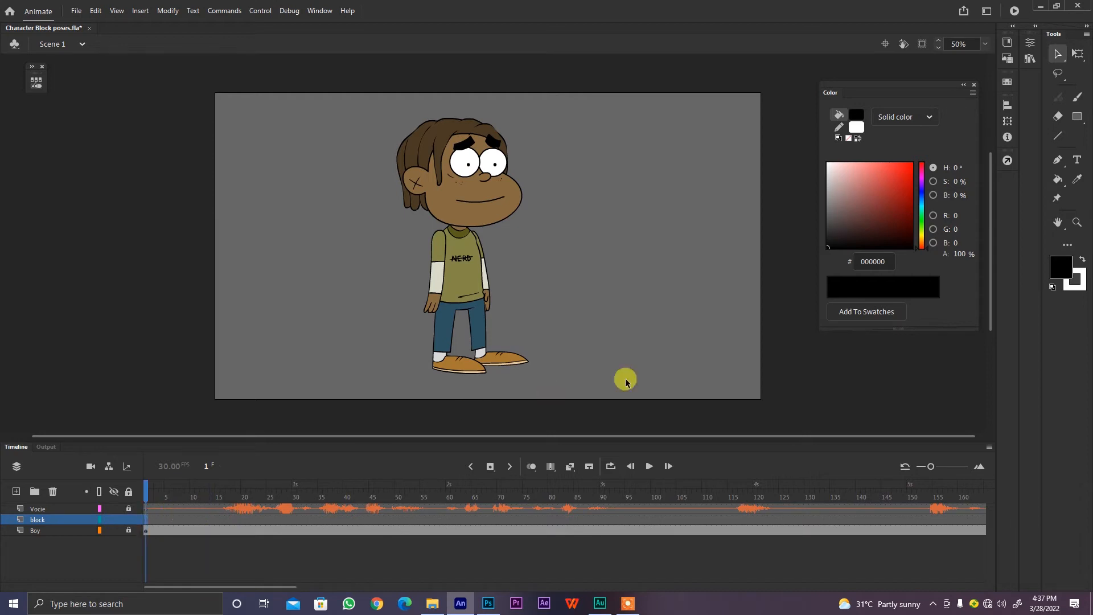
pyautogui.click(1030, 43)
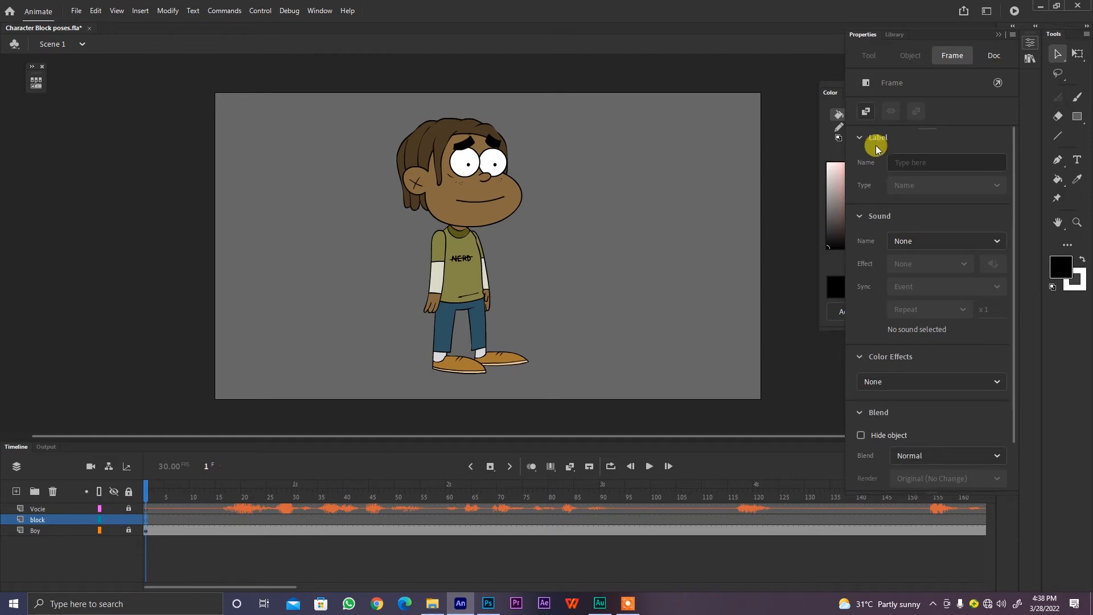
pyautogui.click(922, 163)
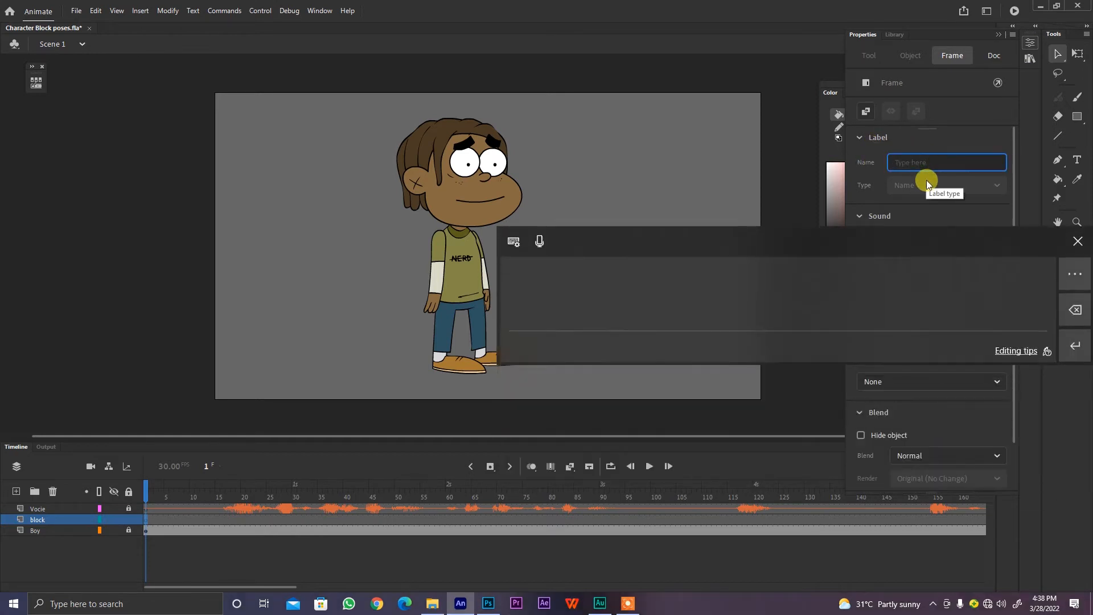
pyautogui.write('Bo')
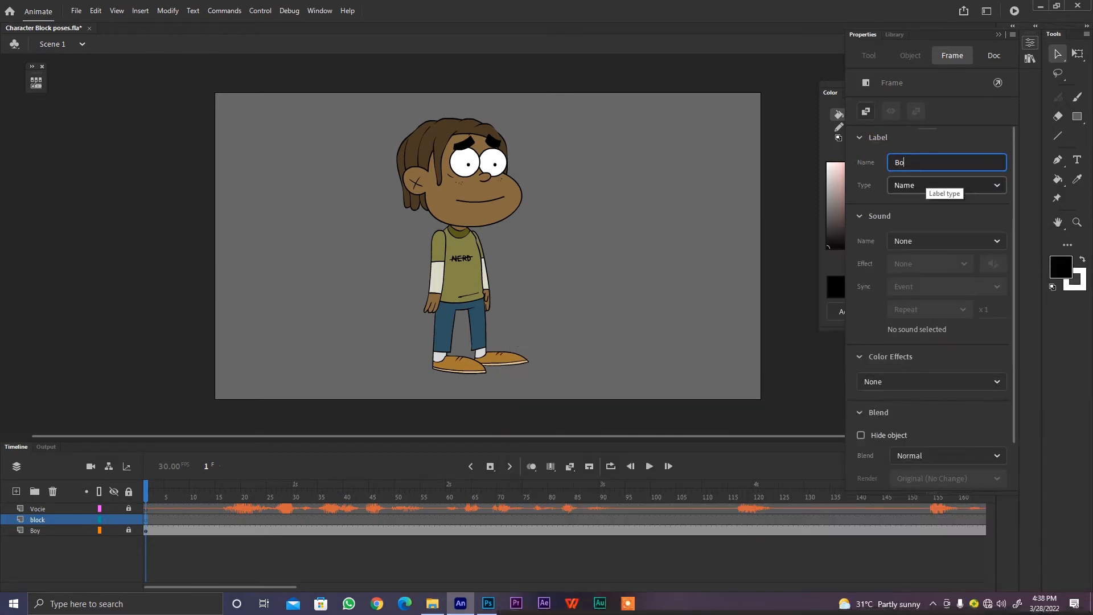
pyautogui.write('y standing qhil')
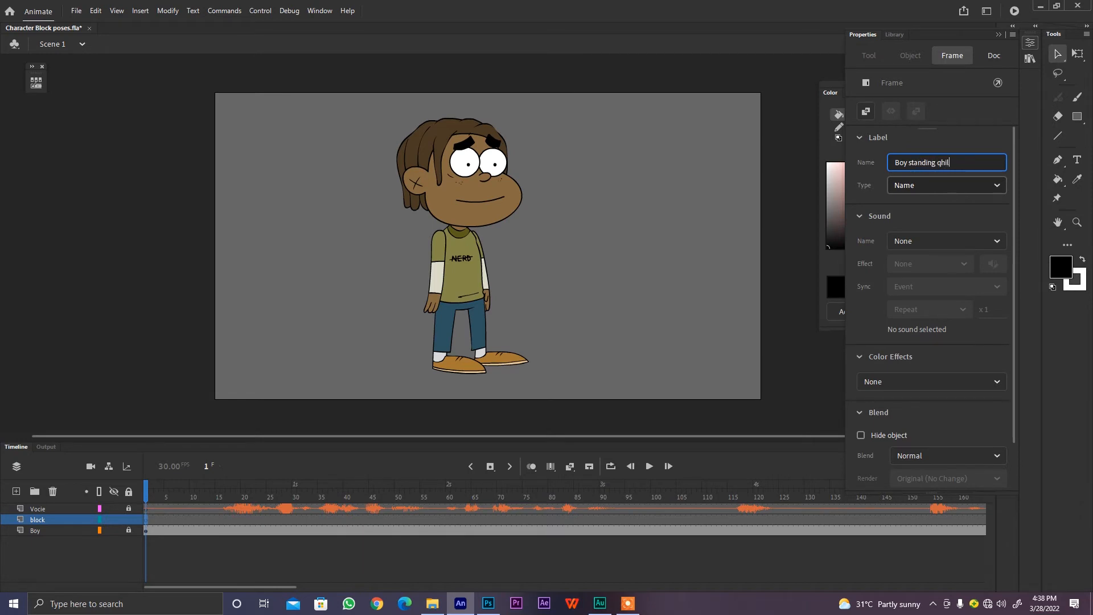
pyautogui.press('BackSpace')
pyautogui.press('BackSpace')
pyautogui.press('BackSpace')
pyautogui.press('BackSpace')
pyautogui.write('while holding button')
pyautogui.press('Return')
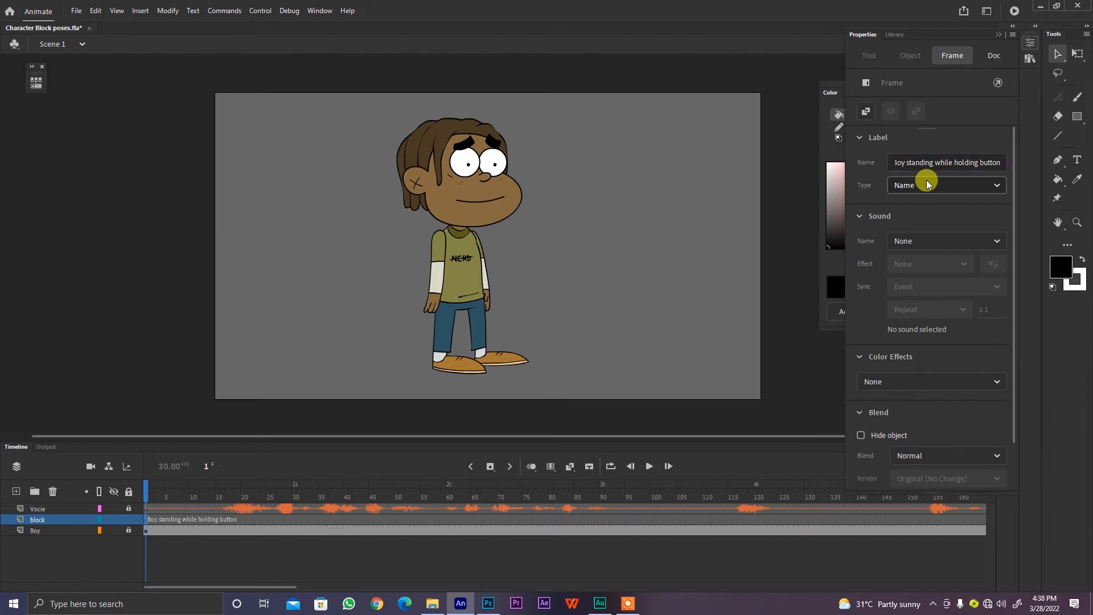
# Play the voice track from frame 1 to locate the next pose cue and insert a keyframe at frame 66 of the block layer.
pyautogui.click(147, 493)
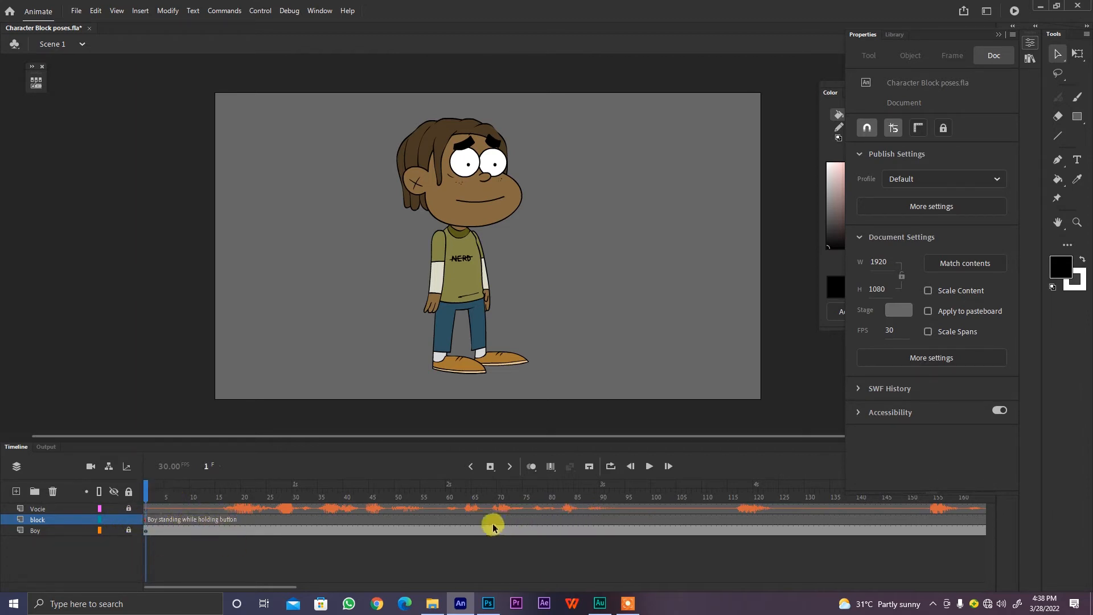
pyautogui.press('Return')
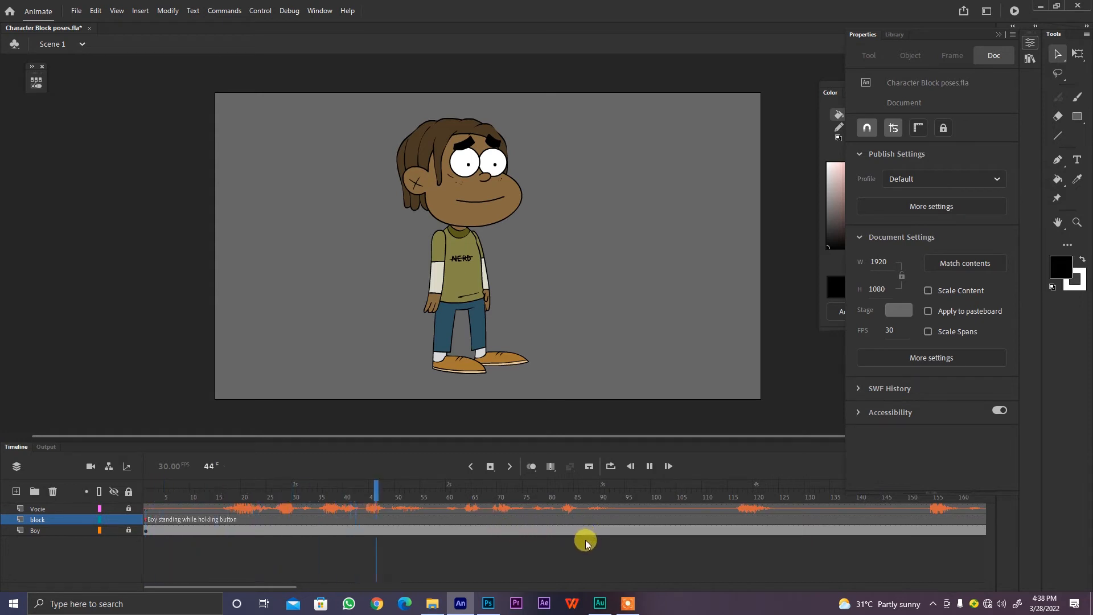
pyautogui.press('Return')
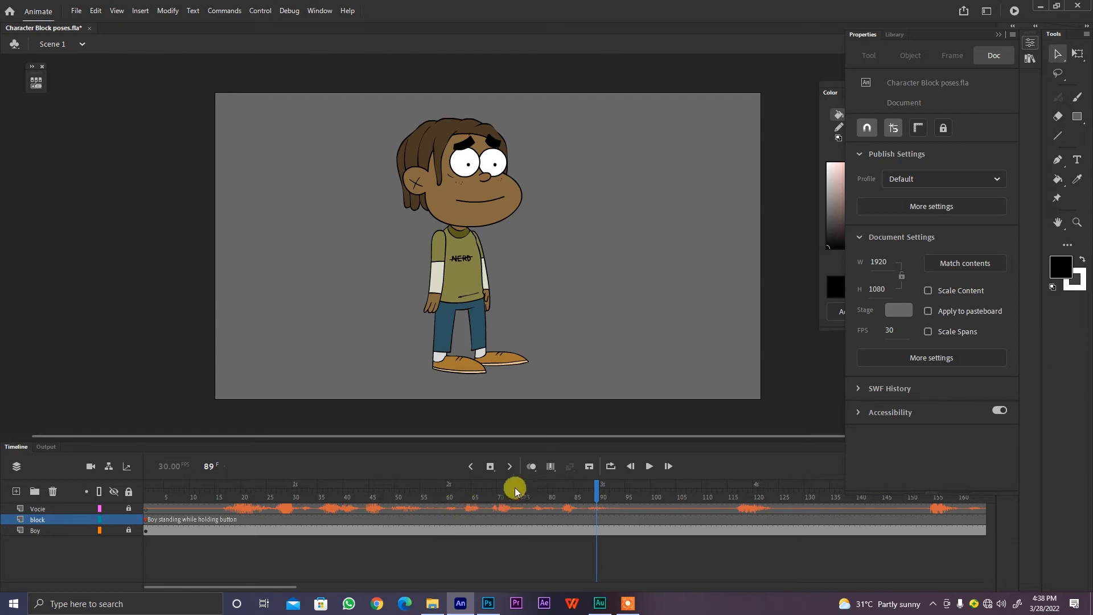
pyautogui.moveTo(514, 490); pyautogui.dragTo(491, 491)
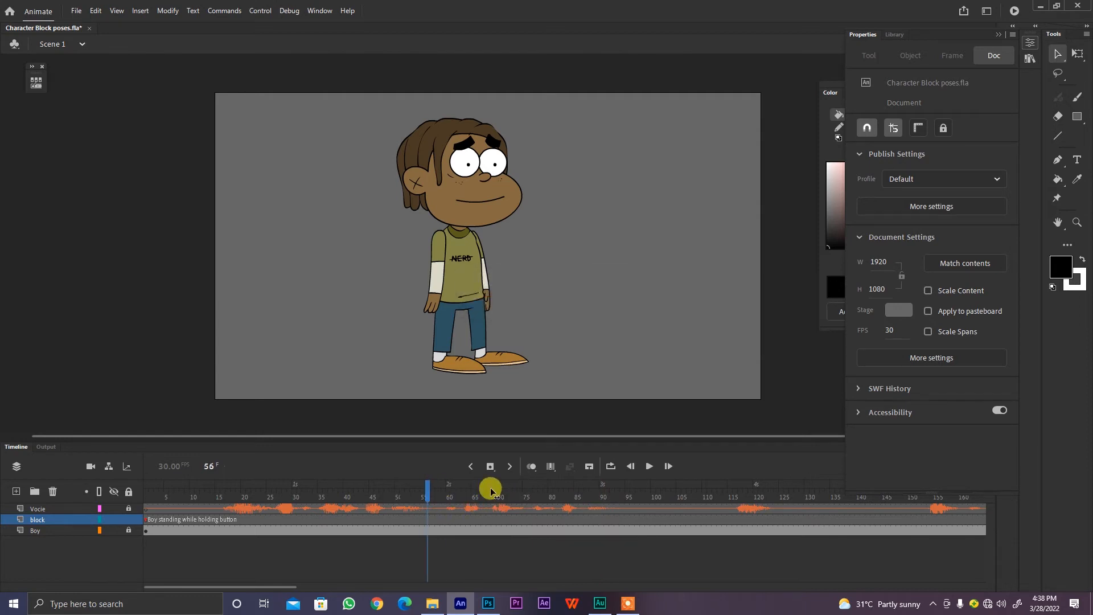
pyautogui.click(478, 518)
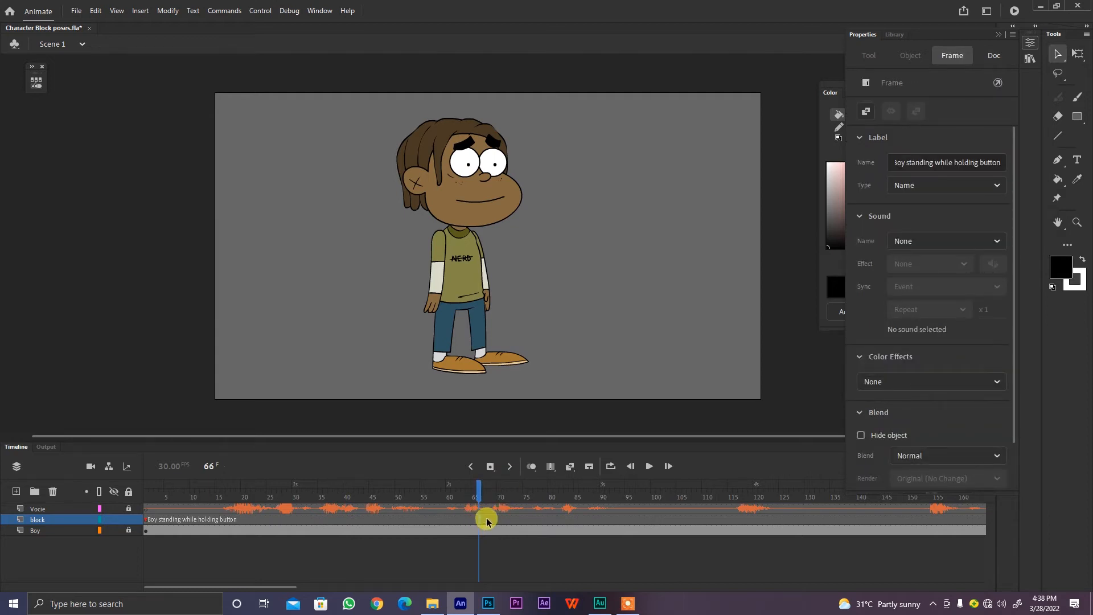
pyautogui.rightClick(480, 518)
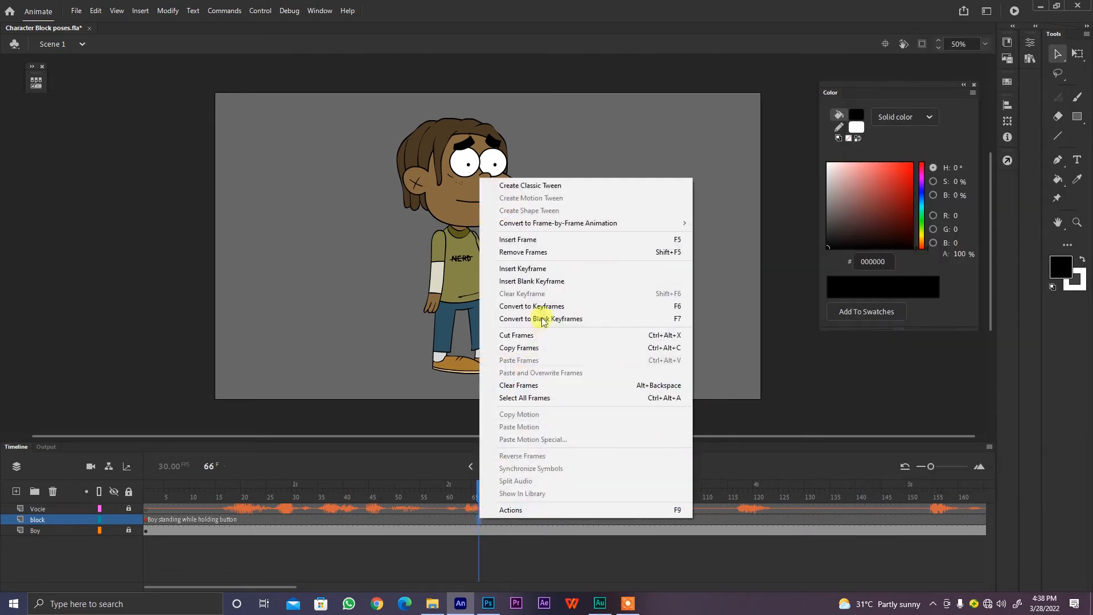
pyautogui.click(547, 270)
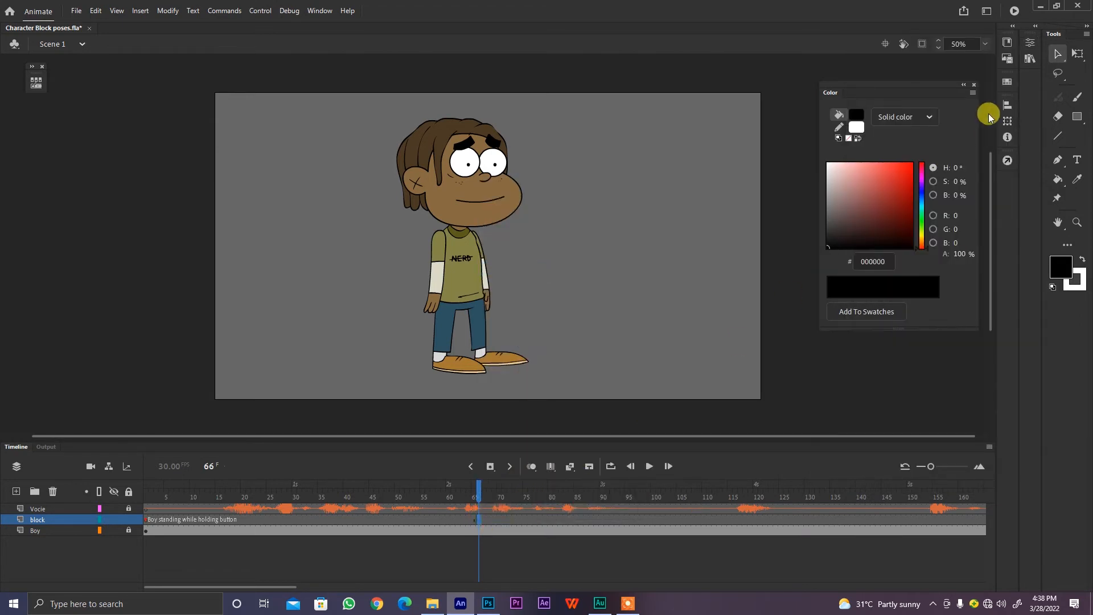
# Label the block layer's keyframe at frame 66 "raise finger".
pyautogui.click(1030, 43)
pyautogui.click(936, 159)
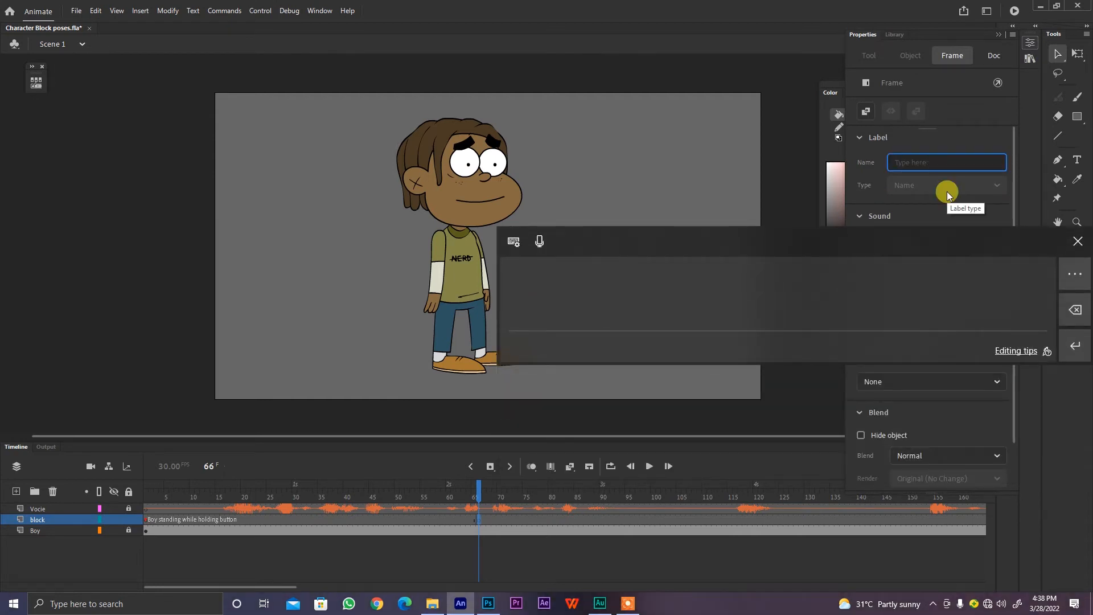
pyautogui.write('raise')
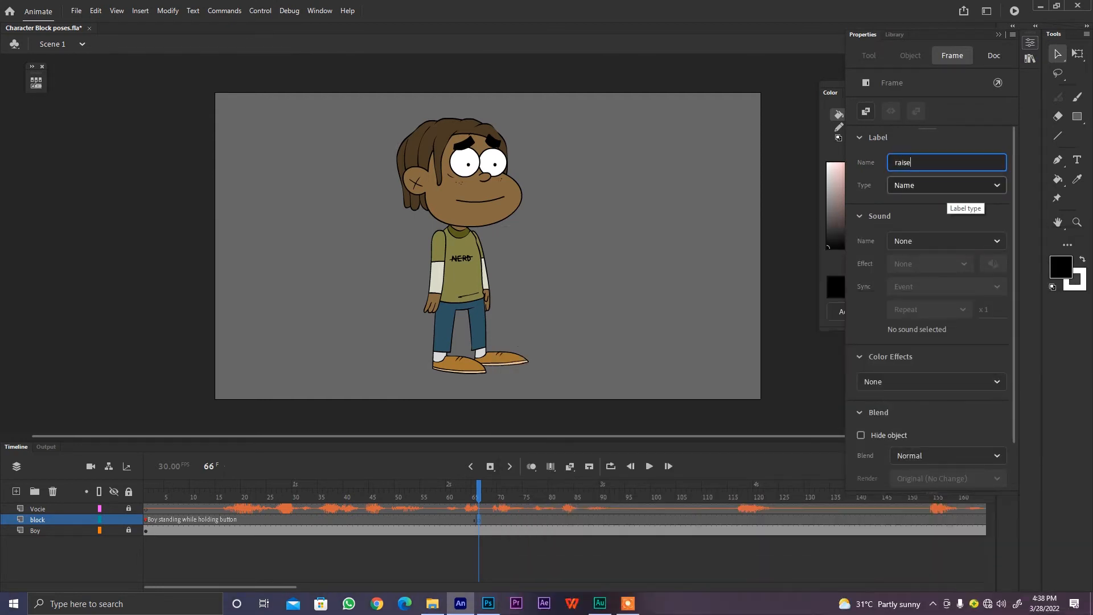
pyautogui.write(' fingert')
pyautogui.press('BackSpace')
pyautogui.press('Return')
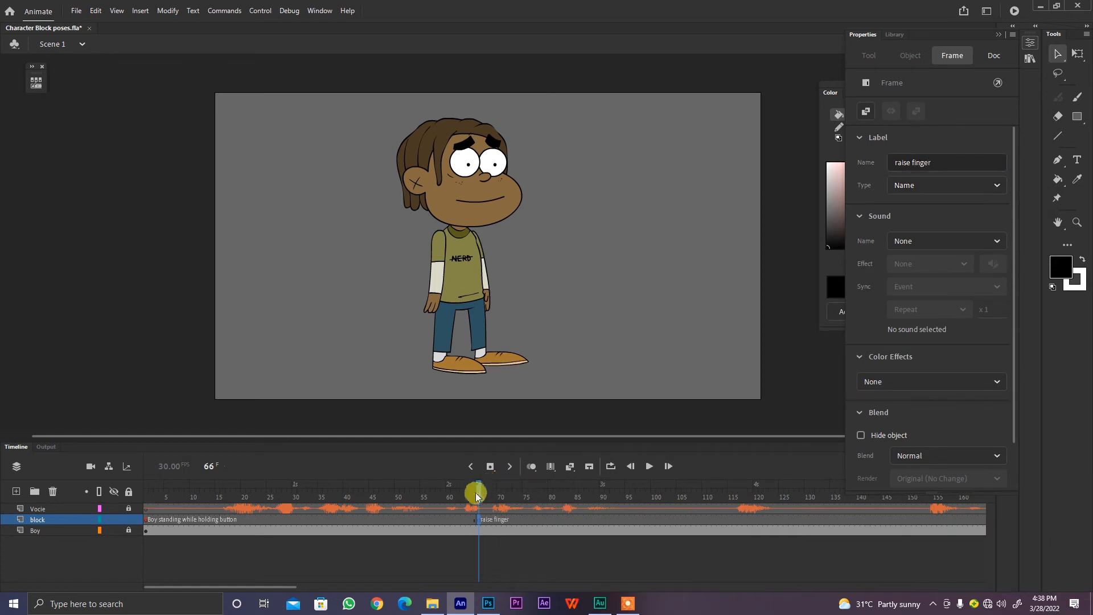
# Listen to the voice after the raise finger cue and insert a keyframe at frame 97 of the block layer.
pyautogui.click(479, 534)
pyautogui.press('Return')
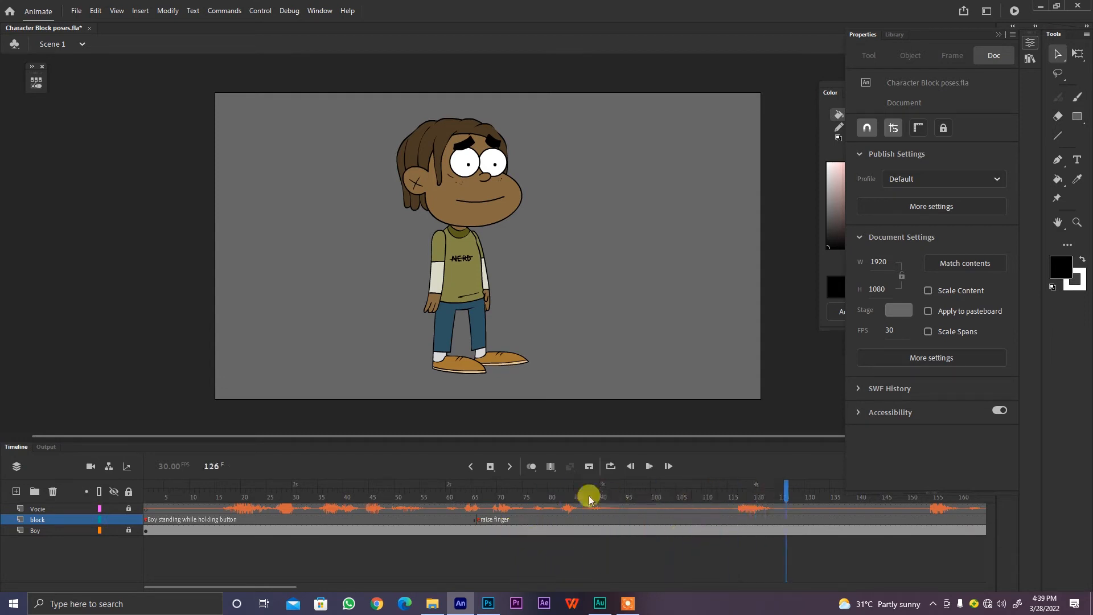
pyautogui.press('Return')
pyautogui.click(565, 494)
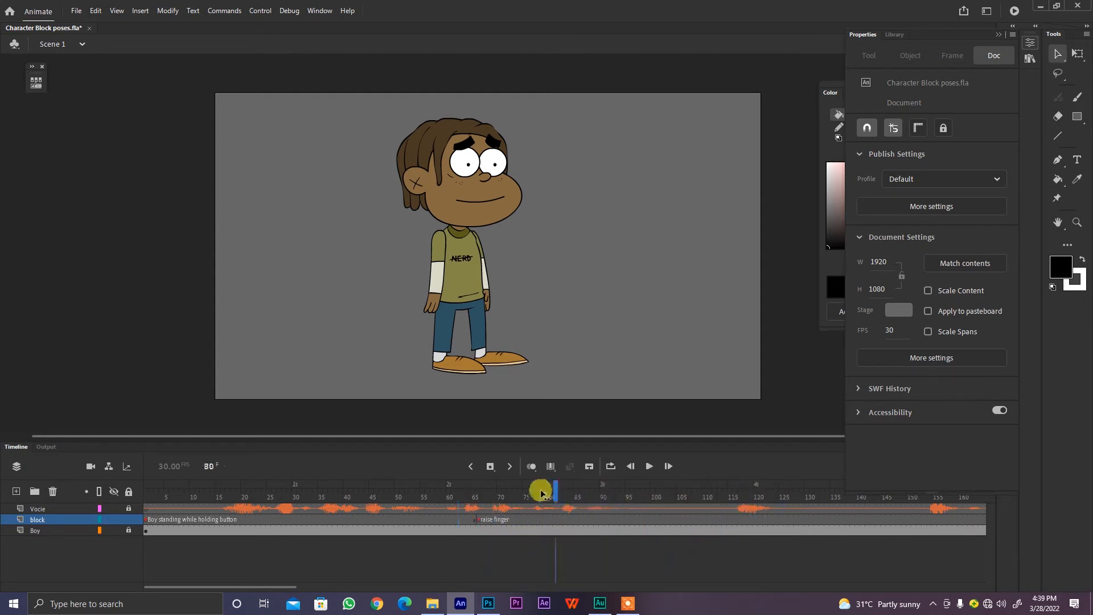
pyautogui.click(576, 519)
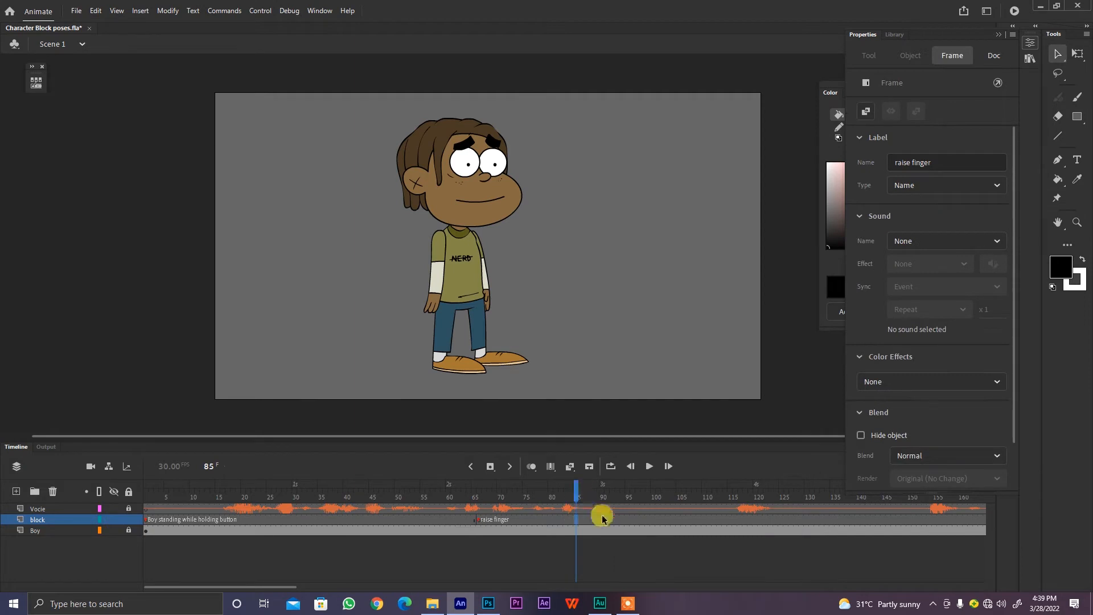
pyautogui.click(623, 496)
pyautogui.click(663, 519)
pyautogui.click(494, 496)
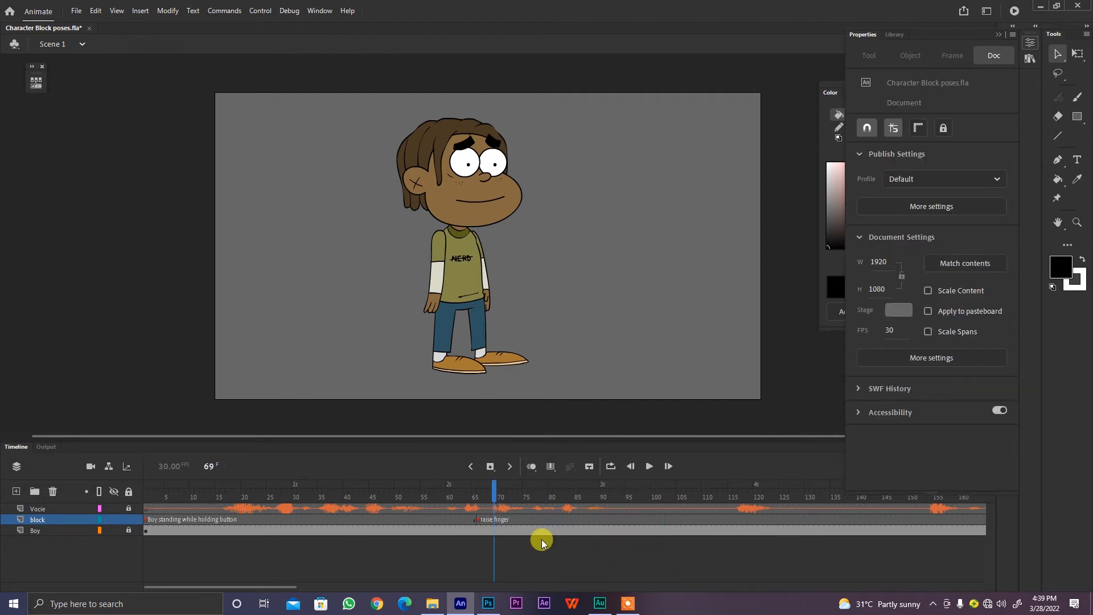
pyautogui.press('Return')
pyautogui.press('Return')
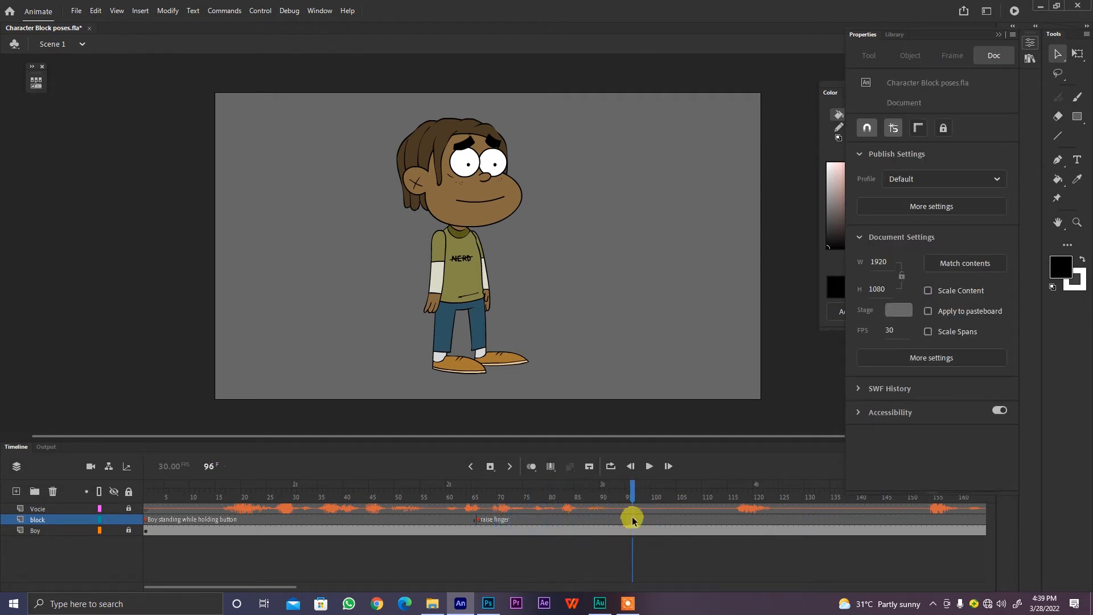
pyautogui.click(637, 519)
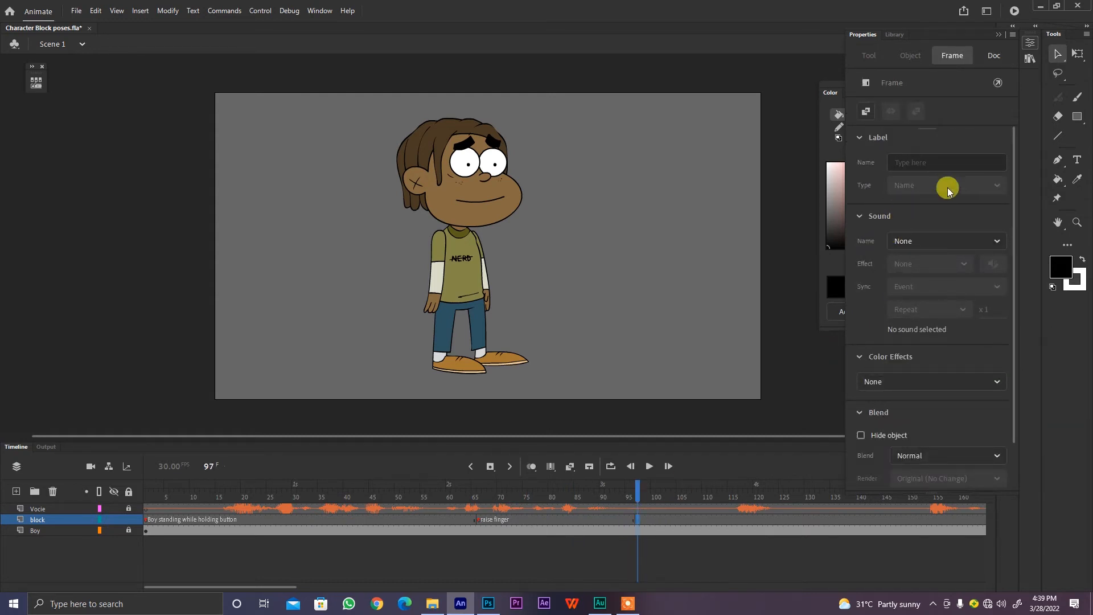
# Label the block layer's keyframe at frame 97 "Press button".
pyautogui.click(915, 162)
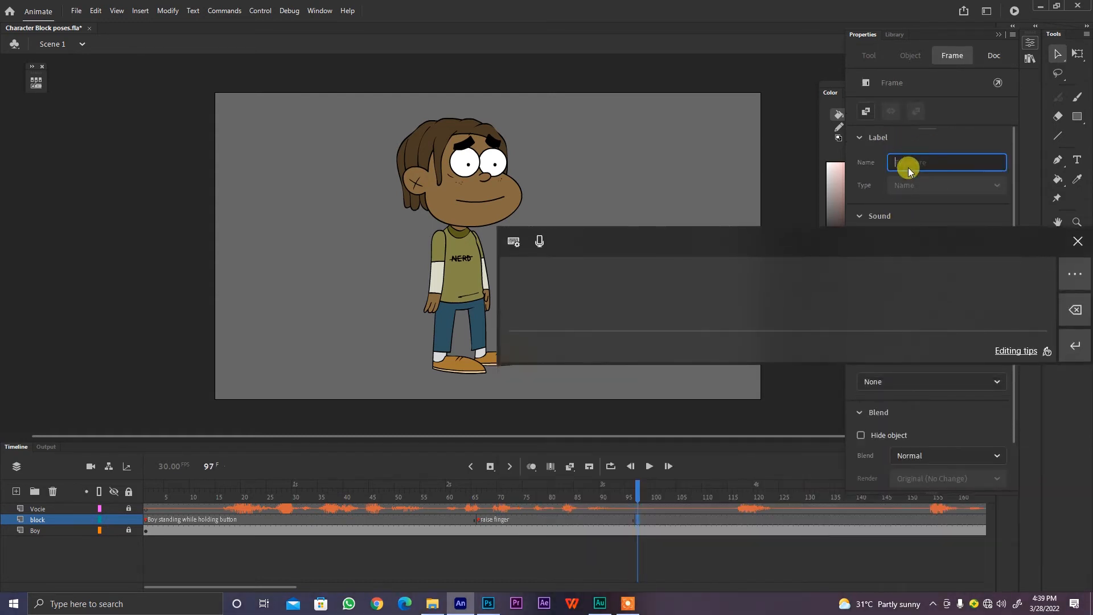
pyautogui.write('Press')
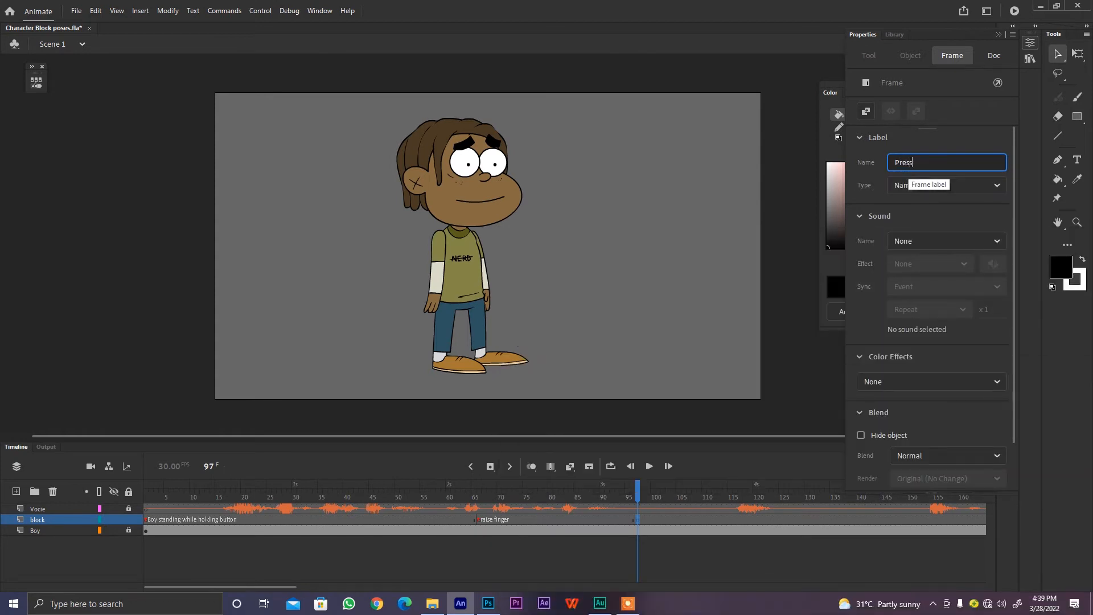
pyautogui.write(' button')
pyautogui.press('Return')
# Listen to the voice after the "Press button" cue and insert a keyframe at frame 116 of the block layer.
pyautogui.click(624, 494)
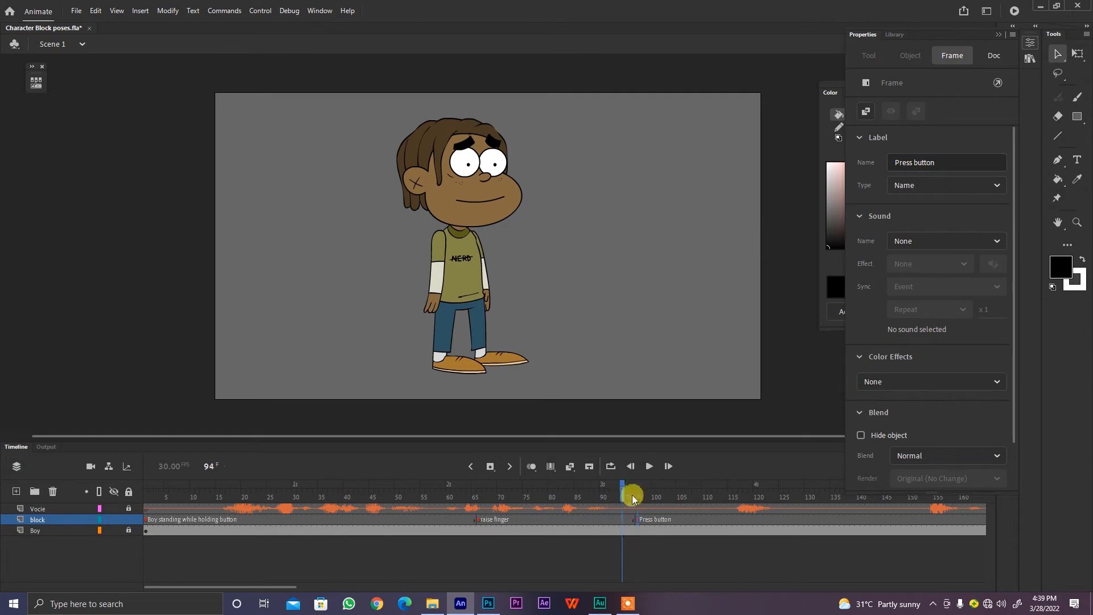
pyautogui.press('Return')
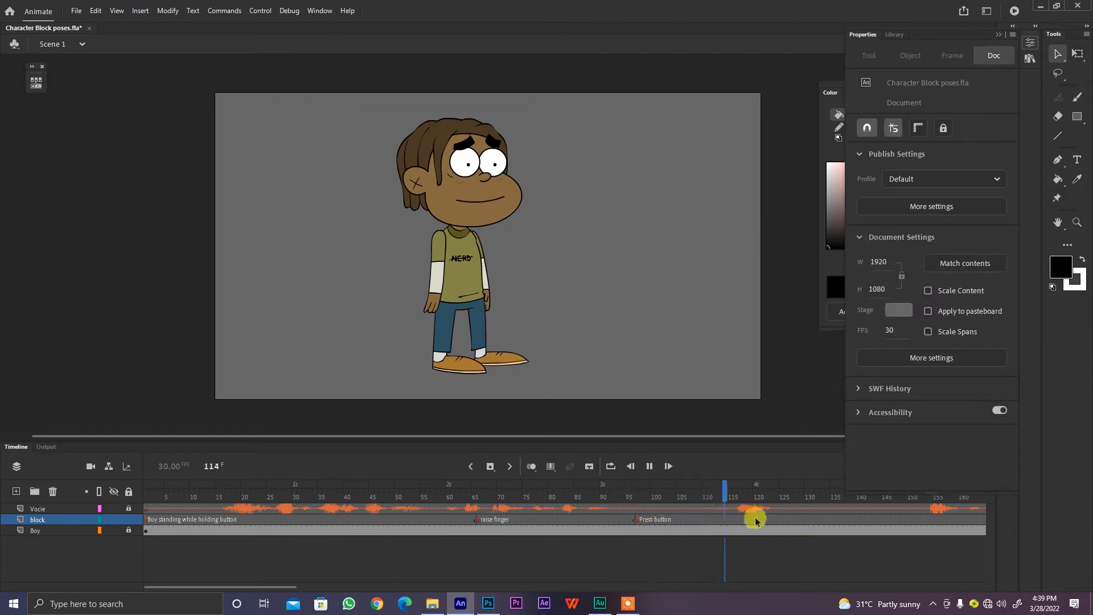
pyautogui.click(736, 494)
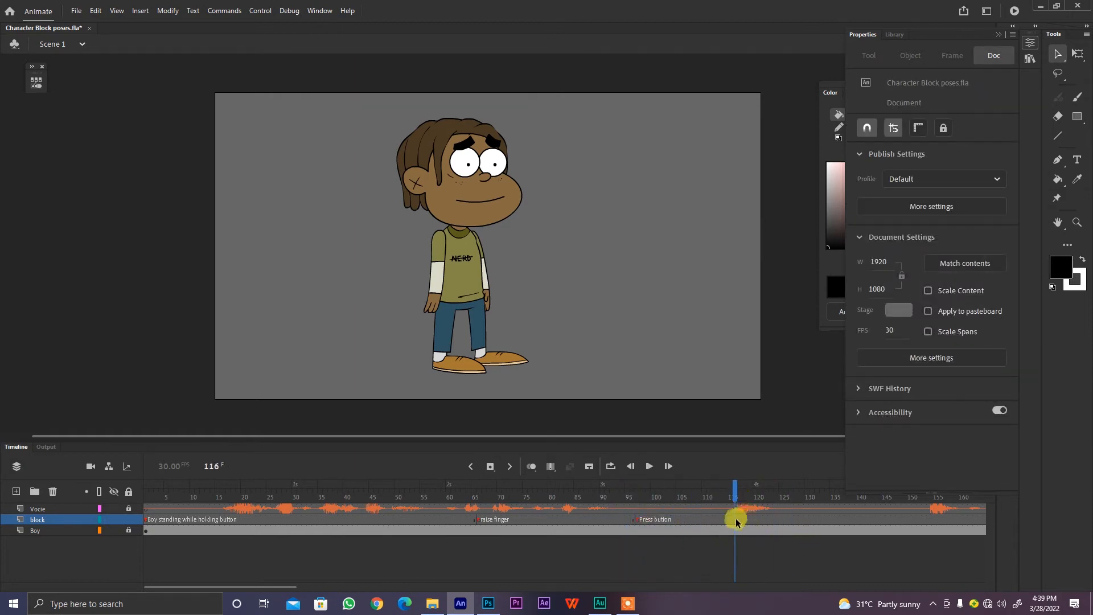
pyautogui.click(735, 523)
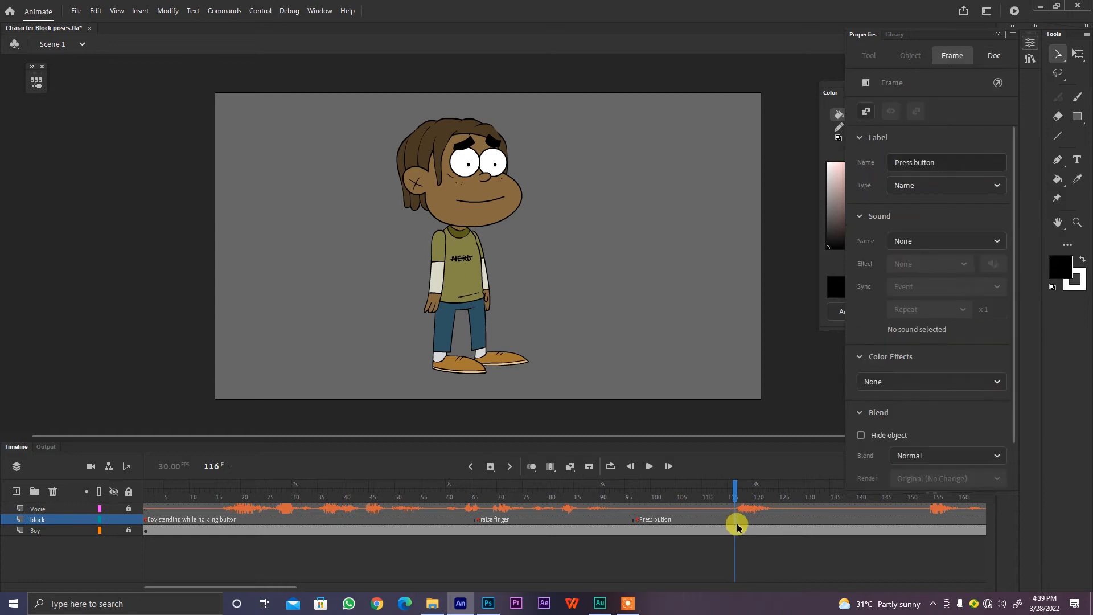
pyautogui.press('F6')
# Label the block layer's keyframe at frame 116 "head falls on ground".
pyautogui.click(927, 162)
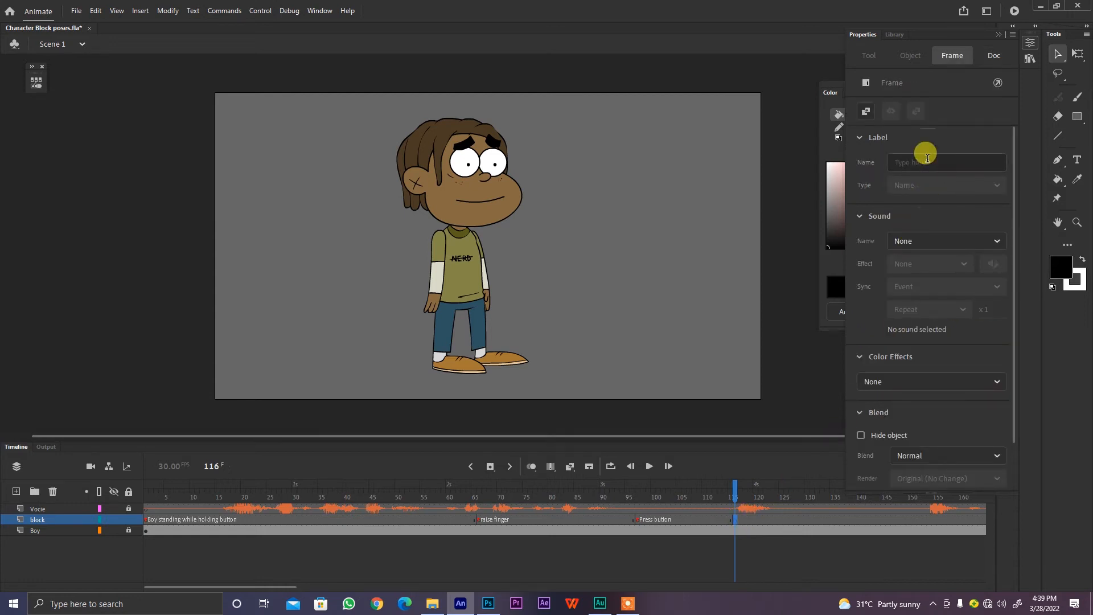
pyautogui.write('head falls')
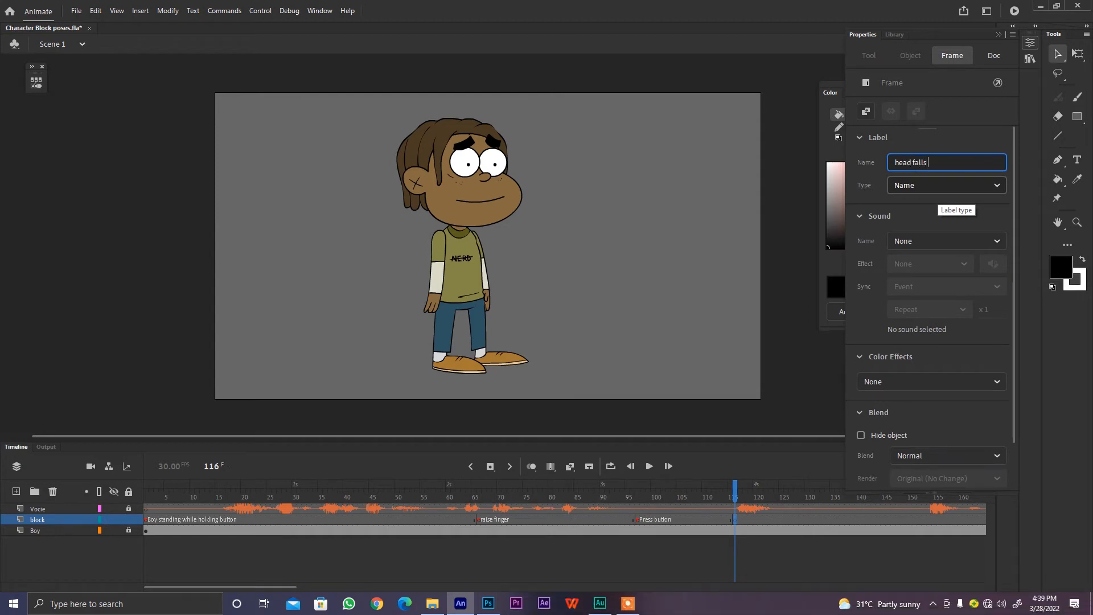
pyautogui.write(' on ground')
pyautogui.press('Return')
# Review the timing between the "Press button" and "head falls on ground" keyframes against the voice track.
pyautogui.click(724, 491)
pyautogui.click(712, 544)
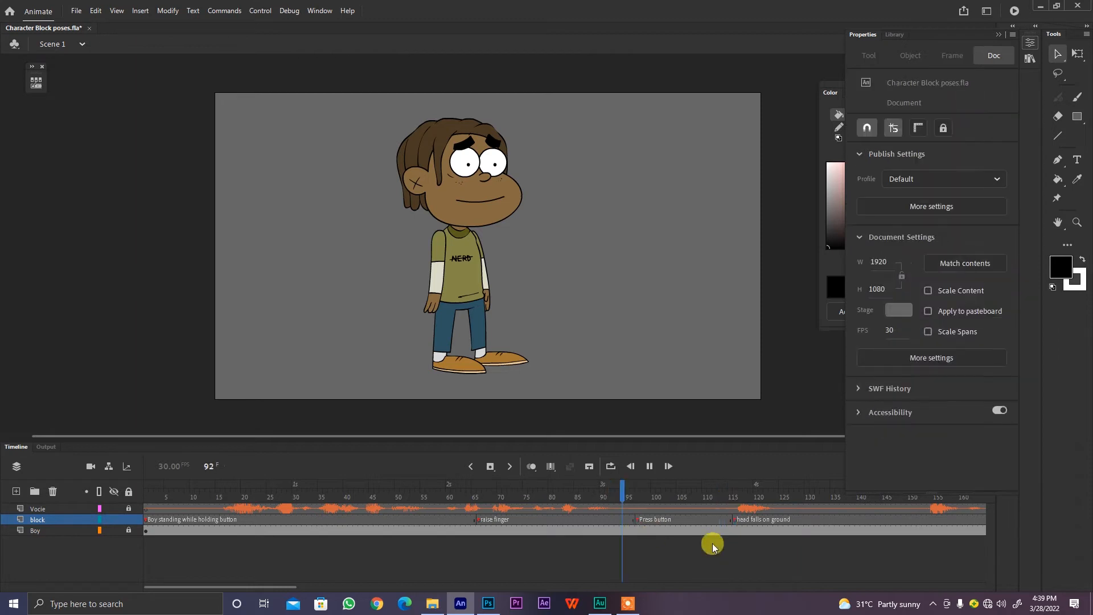
pyautogui.press('Return')
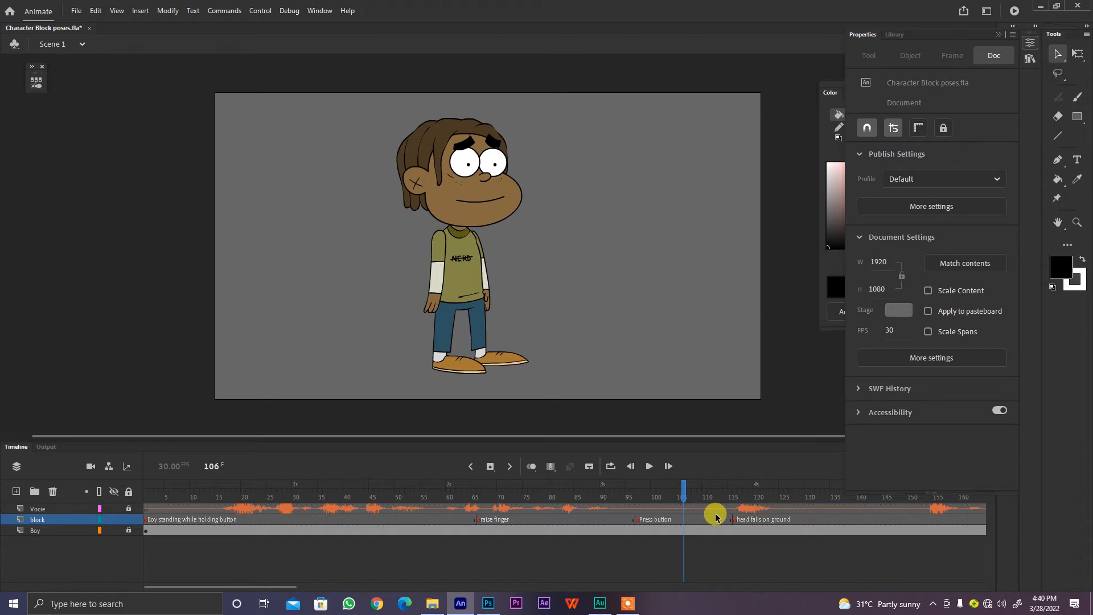
pyautogui.click(637, 495)
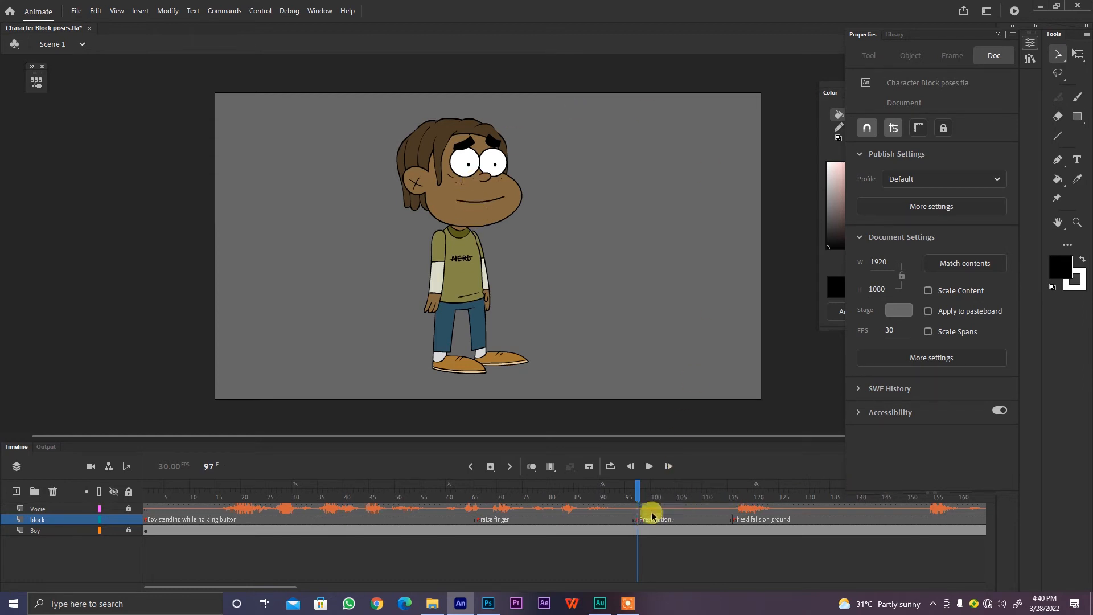
pyautogui.click(704, 497)
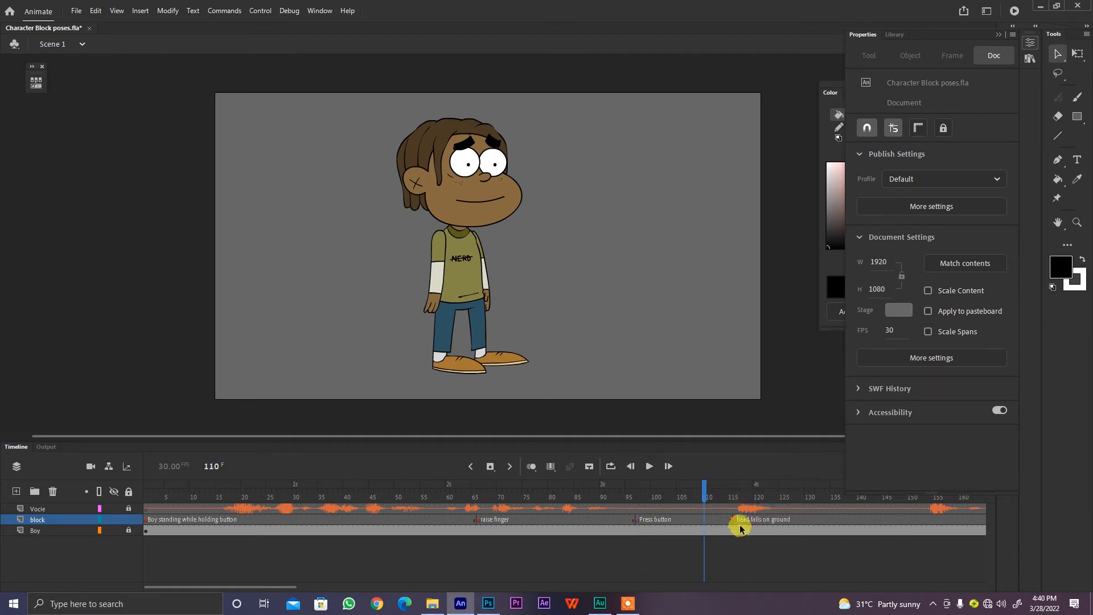
# Play the voice past the "head falls on ground" cue and insert a keyframe at frame 153 of the block layer.
pyautogui.press('Return')
pyautogui.press('Return')
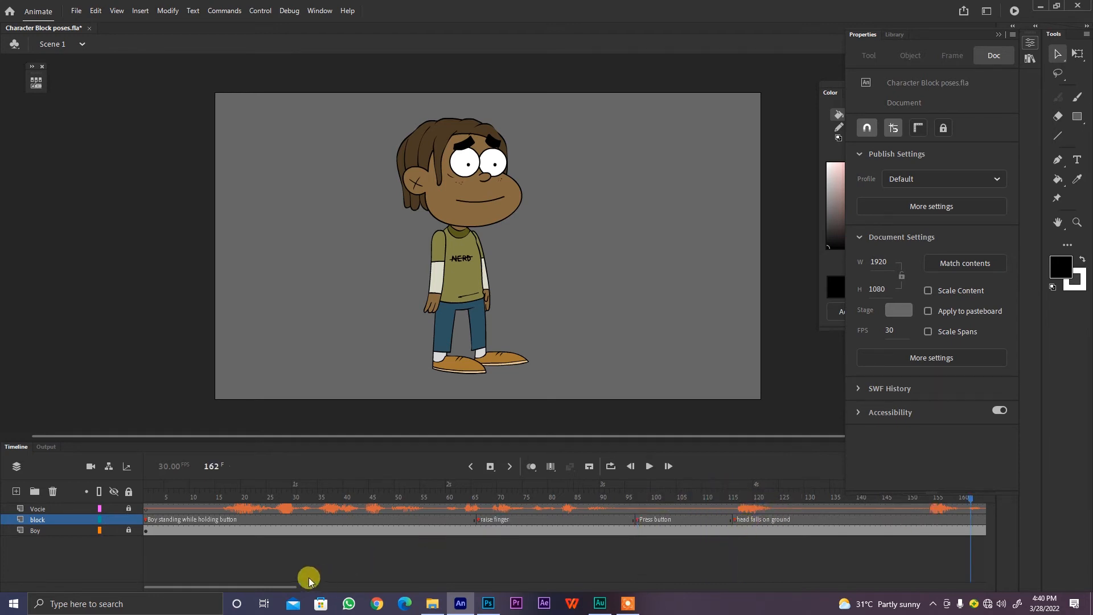
pyautogui.moveTo(212, 588); pyautogui.dragTo(296, 591)
pyautogui.click(459, 497)
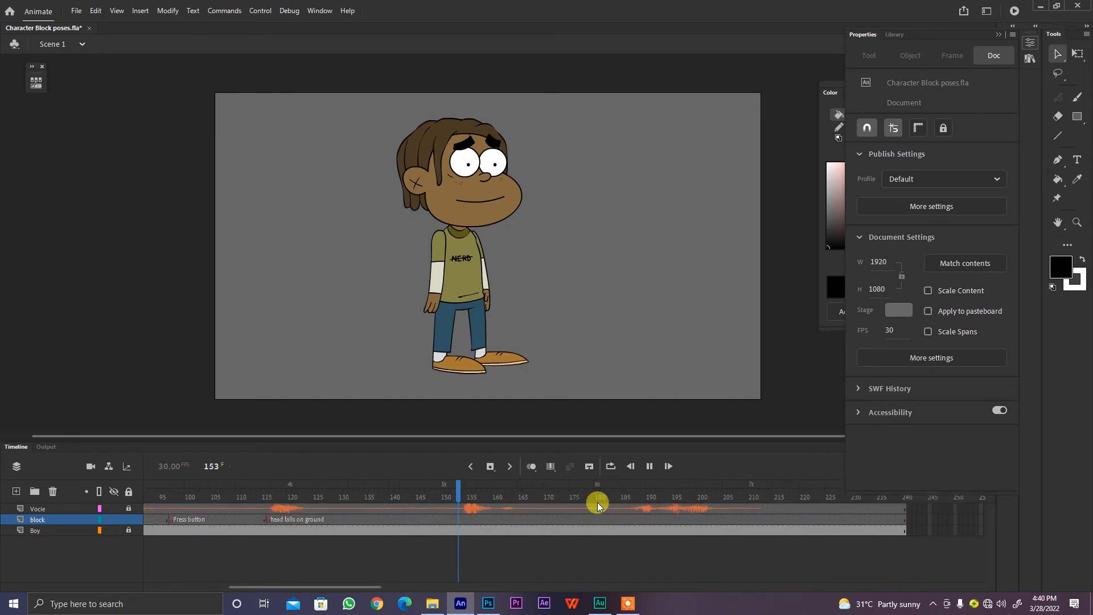
pyautogui.moveTo(469, 497); pyautogui.dragTo(459, 520)
pyautogui.click(458, 520)
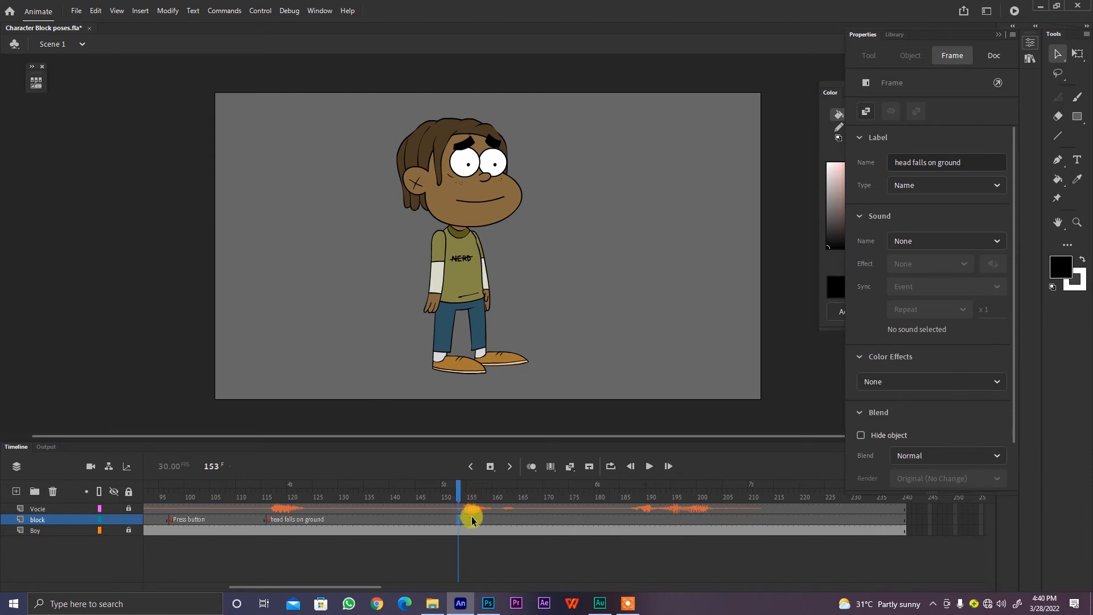
pyautogui.press('F6')
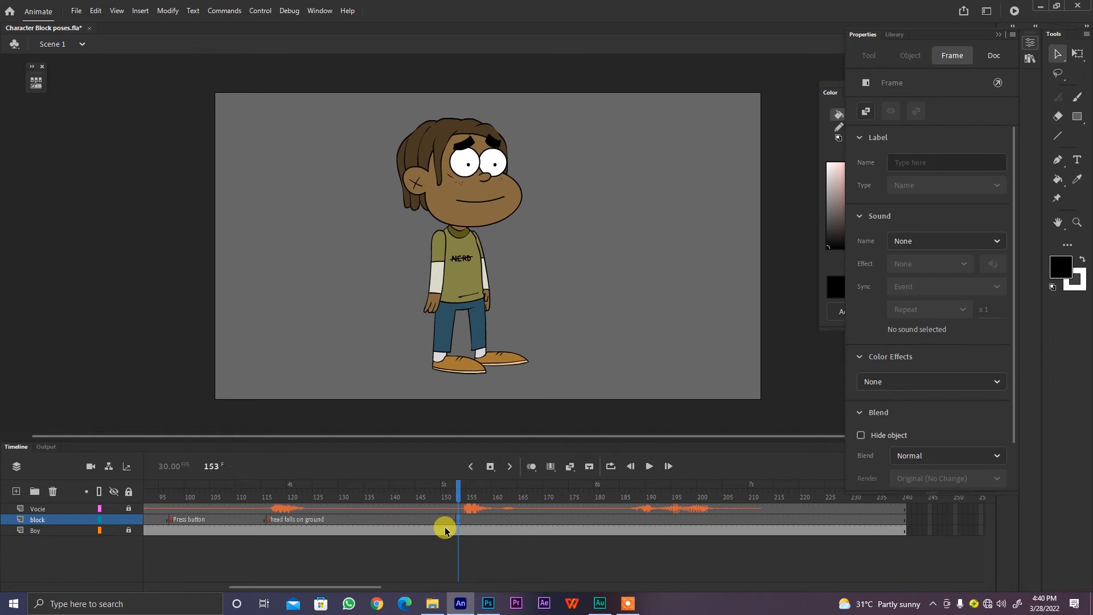
# Label the block layer's keyframe at frame 153 "kicks head".
pyautogui.click(937, 161)
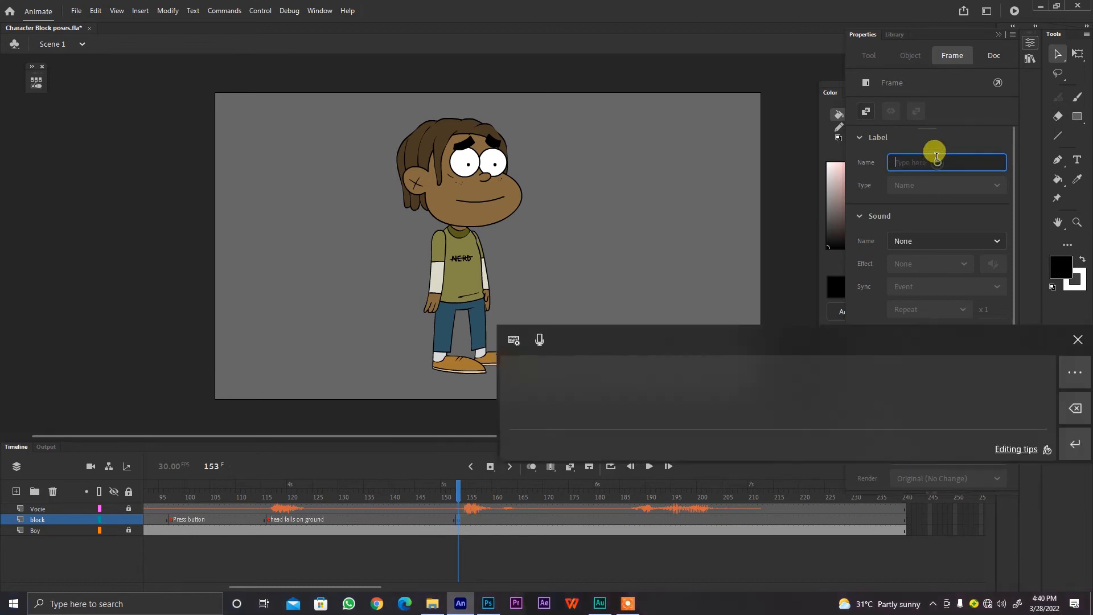
pyautogui.write('kic')
pyautogui.write('ks ')
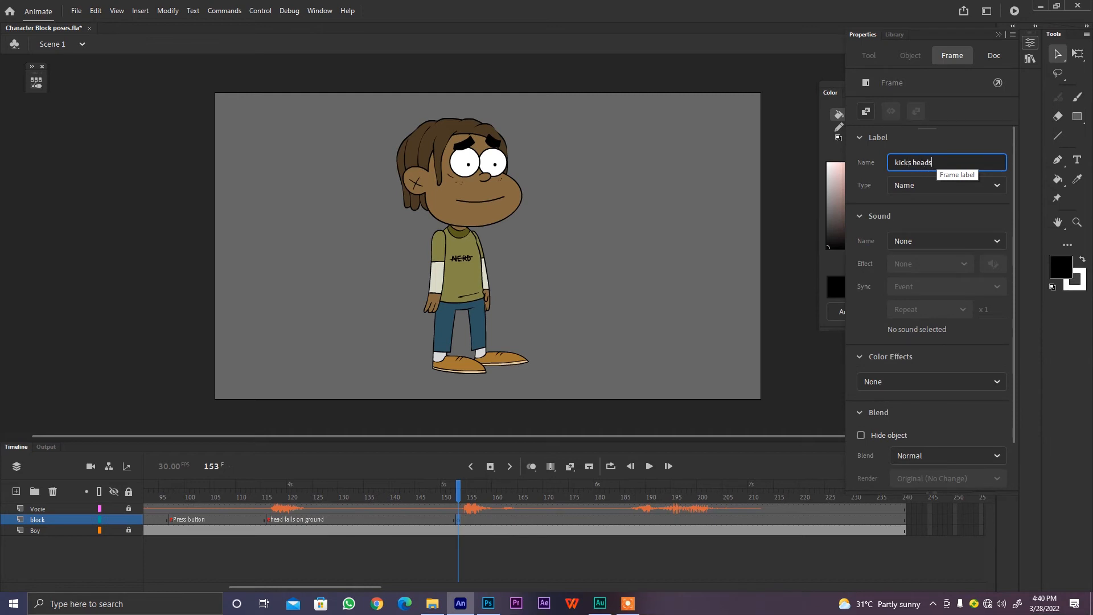
pyautogui.write('heads')
pyautogui.press('BackSpace')
pyautogui.press('Return')
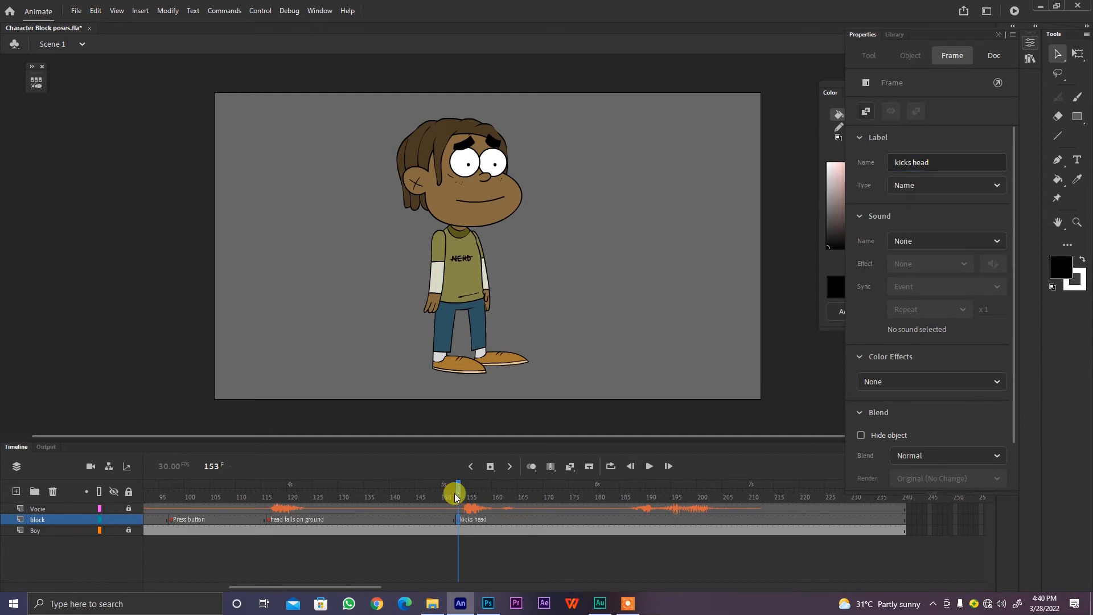
# Play the voice after the "kicks head" cue and check the labelled pose keyframes from the start of the timeline.
pyautogui.moveTo(456, 493); pyautogui.dragTo(444, 516)
pyautogui.press('Return')
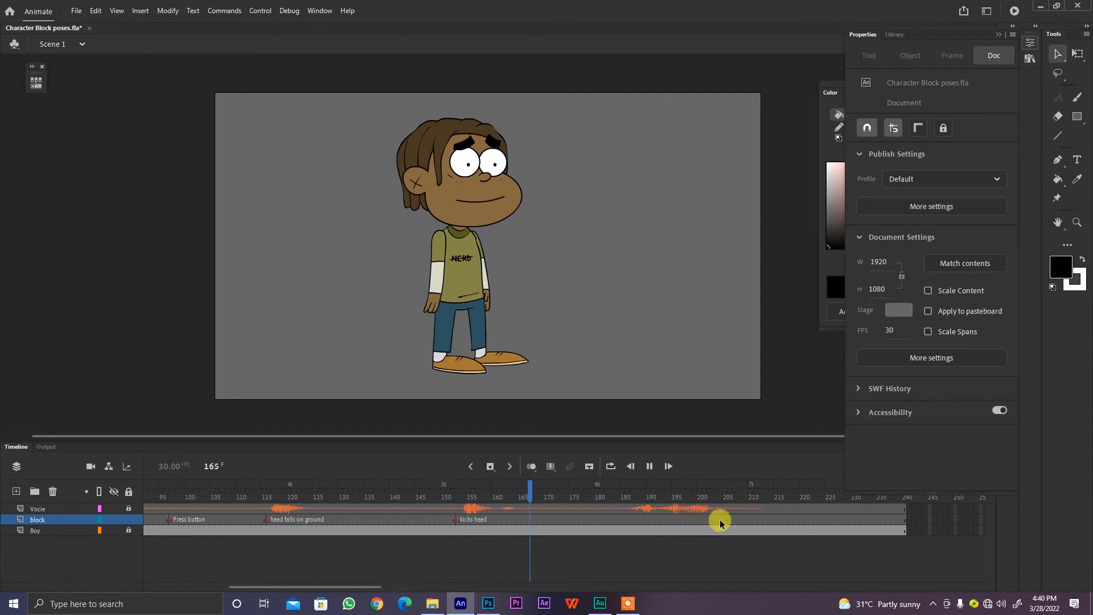
pyautogui.press('Return')
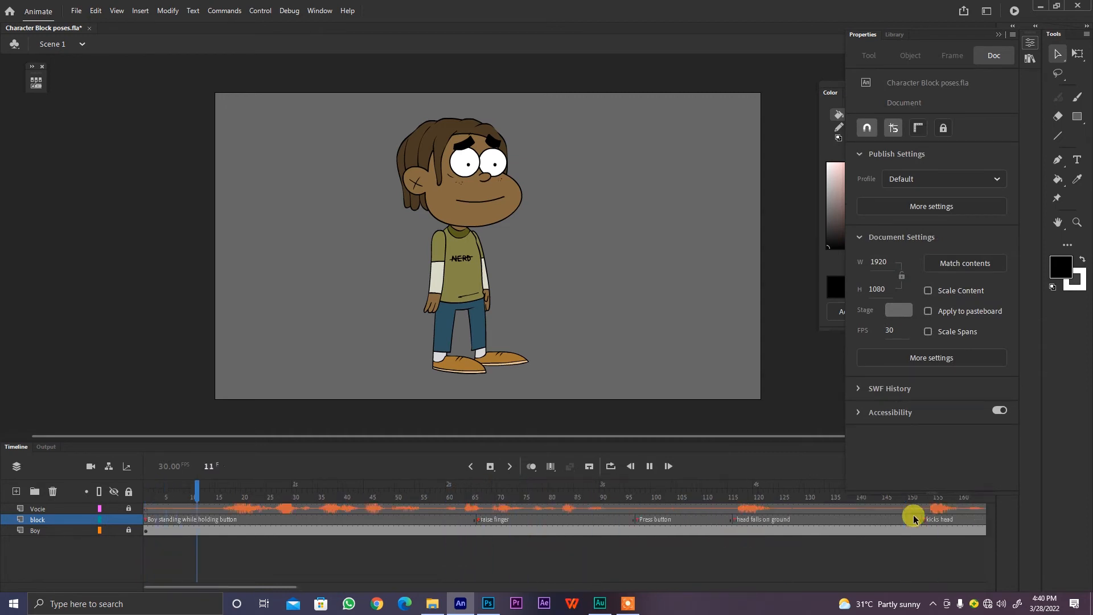
pyautogui.press('Return')
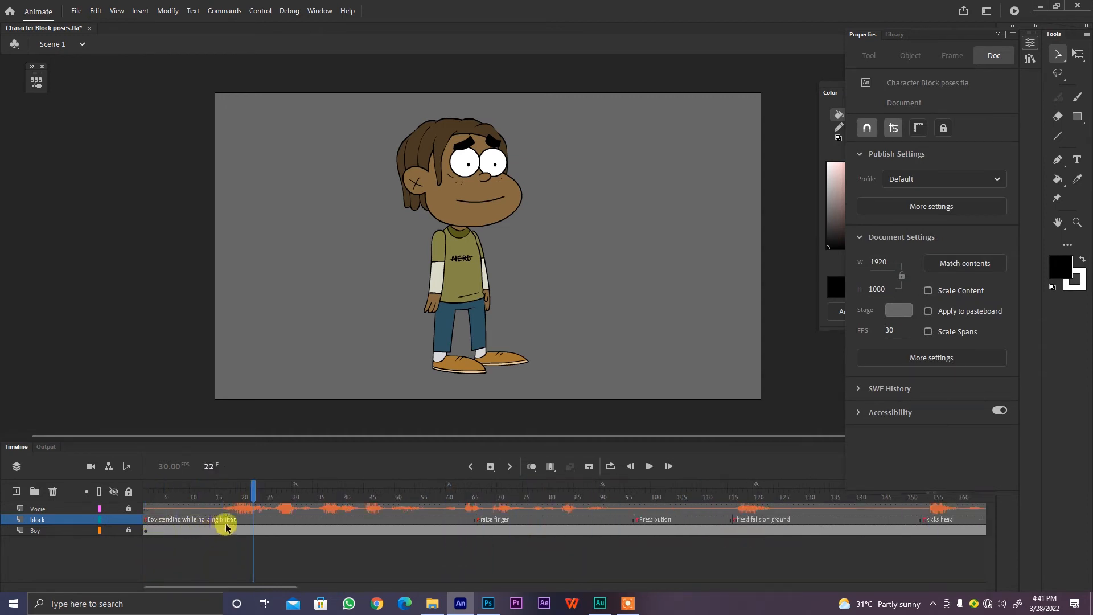
pyautogui.click(493, 494)
pyautogui.click(639, 490)
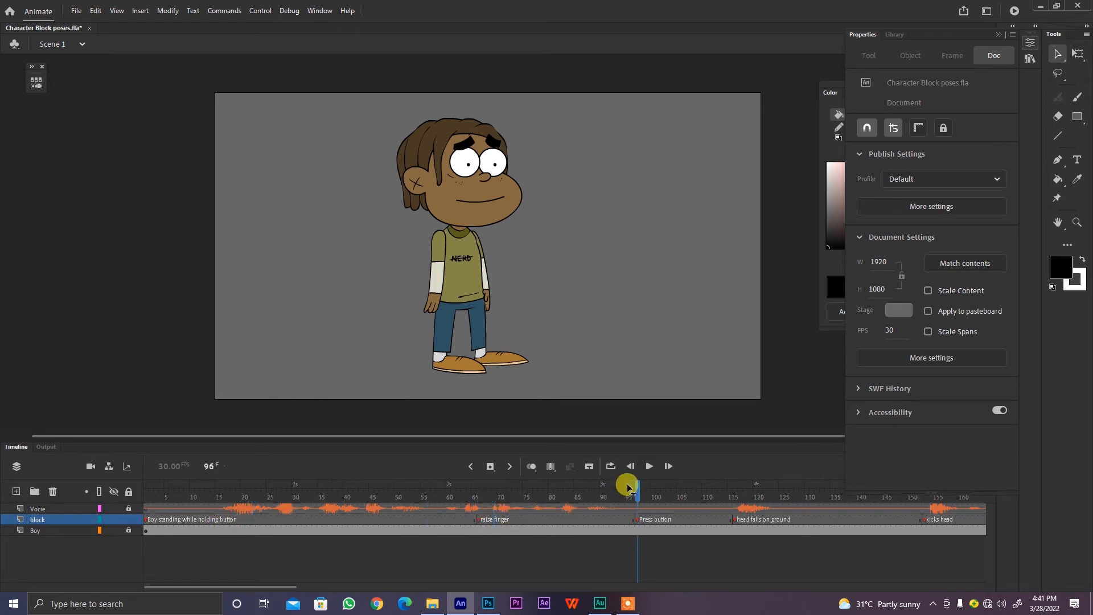
pyautogui.click(735, 490)
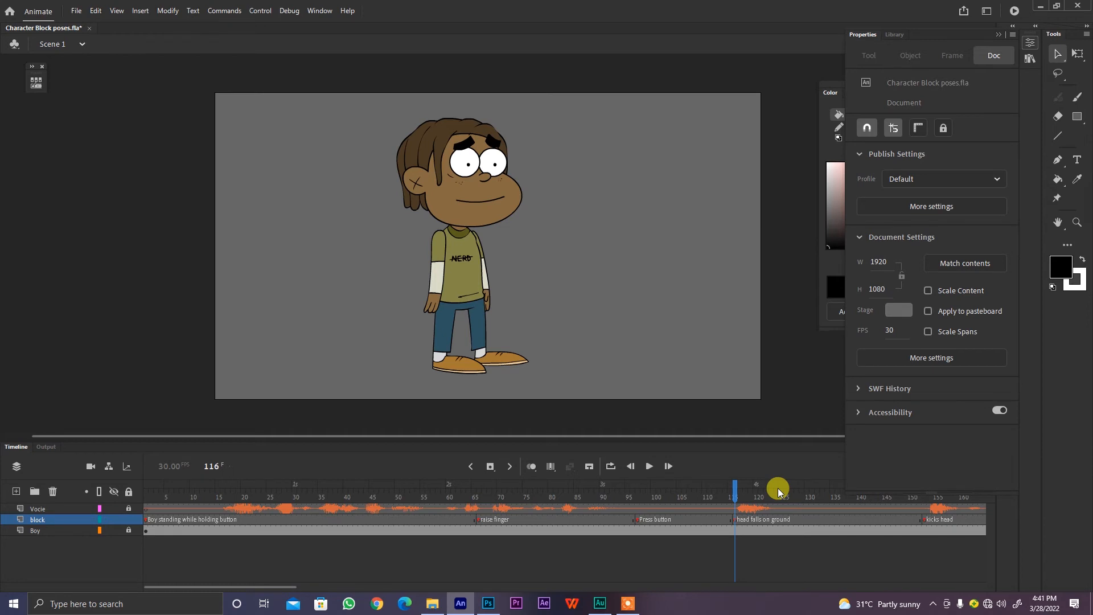
# Lock the block layer and add a new layer named "roughs" above it.
pyautogui.click(821, 210)
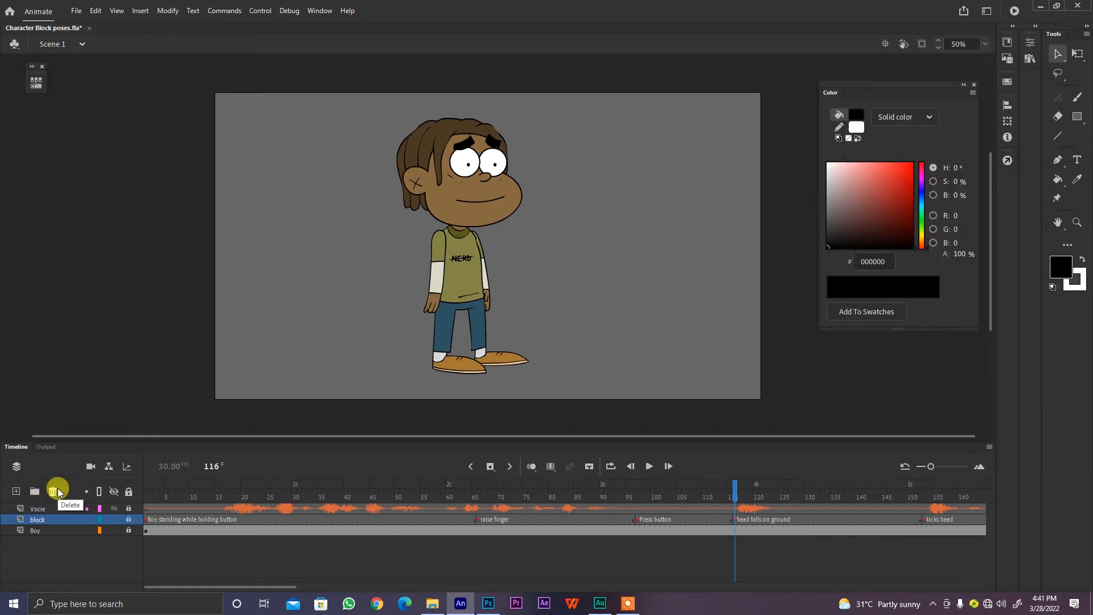
pyautogui.click(19, 491)
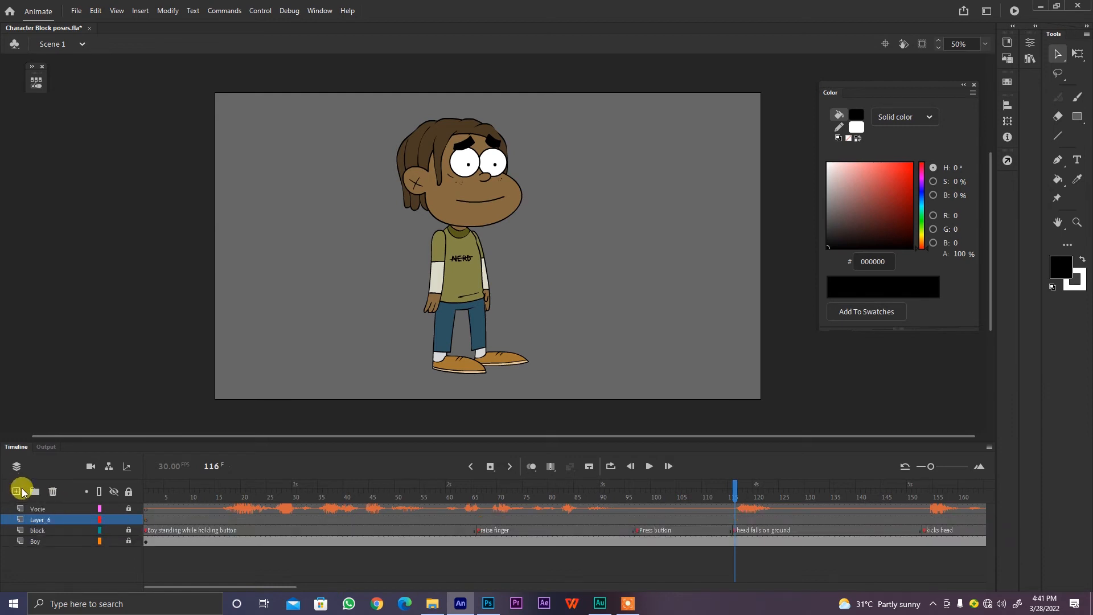
pyautogui.click(41, 519)
pyautogui.doubleClick(44, 519)
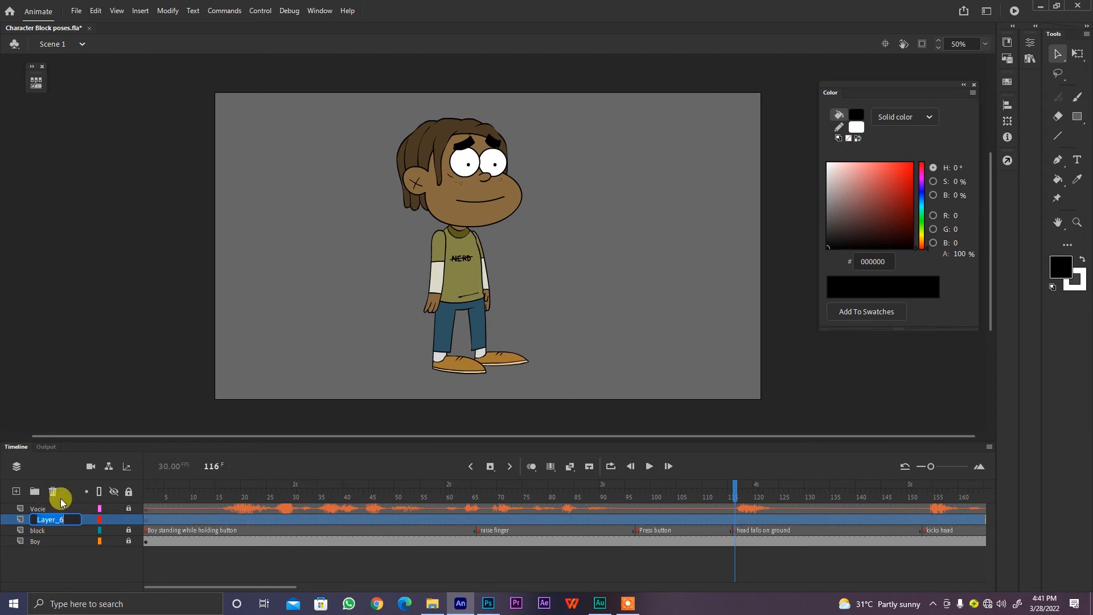
pyautogui.write('r')
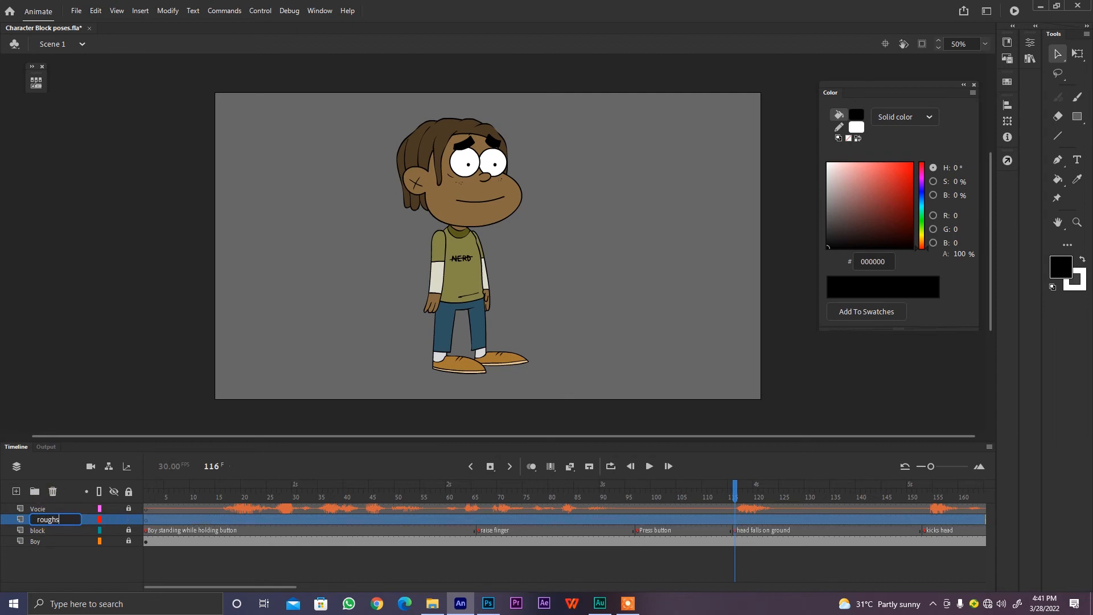
pyautogui.write('oughs')
pyautogui.press('Return')
# At frame 1 of the roughs layer, set up the Classic Brush with white fill FFFFFF and size 13, and save the file.
pyautogui.click(147, 488)
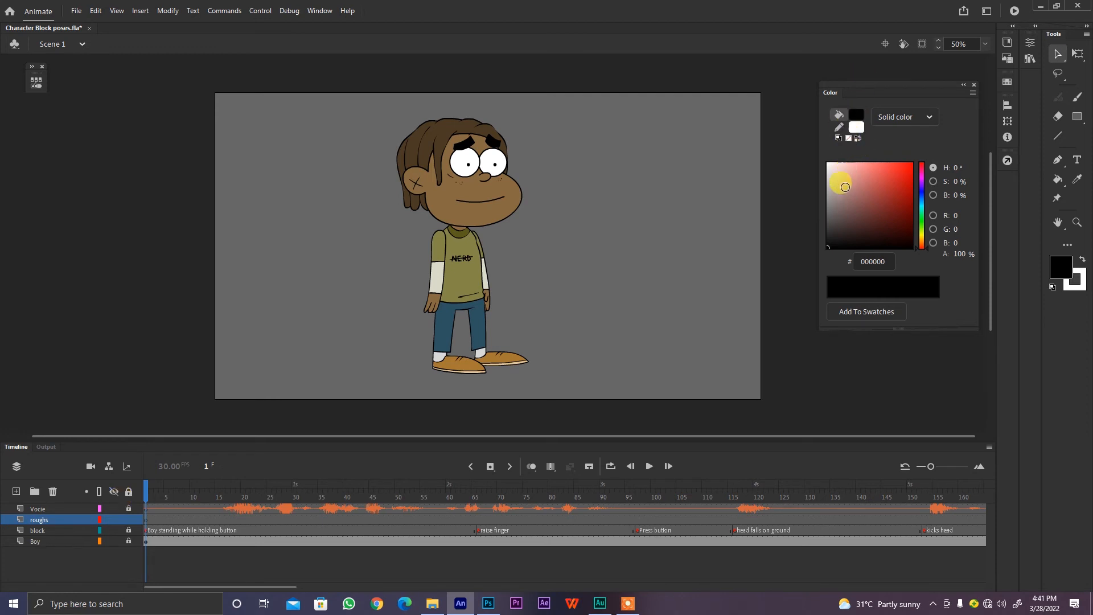
pyautogui.moveTo(840, 181); pyautogui.dragTo(826, 94)
pyautogui.moveTo(516, 255)
pyautogui.mouseDown()
pyautogui.moveTo(562, 286)
pyautogui.moveTo(559, 260)
pyautogui.mouseUp()
pyautogui.press('b')
pyautogui.hotkey('ctrl', 's')
pyautogui.moveTo(502, 219); pyautogui.dragTo(522, 214)
pyautogui.hotkey('ctrl', 'z')
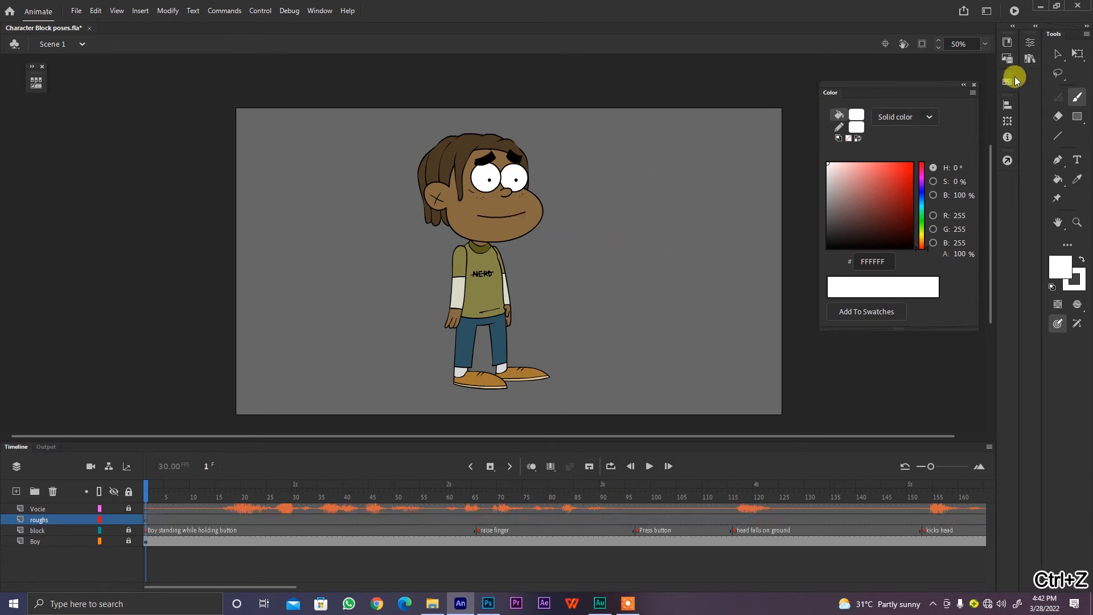
pyautogui.click(1029, 44)
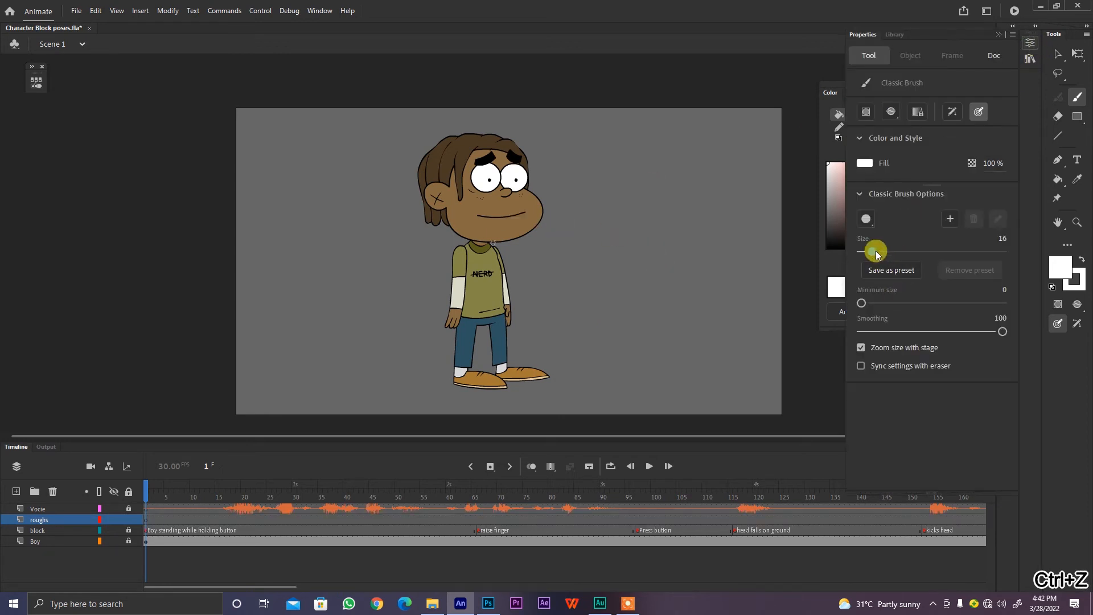
# Sketch the boy's head outline, ear and vertical face centre line over the character on the roughs layer at frame 1.
pyautogui.moveTo(517, 148)
pyautogui.mouseDown()
pyautogui.moveTo(529, 202)
pyautogui.moveTo(519, 149)
pyautogui.moveTo(536, 194)
pyautogui.moveTo(528, 257)
pyautogui.moveTo(496, 150)
pyautogui.moveTo(472, 287)
pyautogui.moveTo(450, 209)
pyautogui.moveTo(514, 236)
pyautogui.moveTo(468, 237)
pyautogui.moveTo(526, 226)
pyautogui.moveTo(500, 245)
pyautogui.moveTo(541, 200)
pyautogui.moveTo(547, 210)
pyautogui.moveTo(510, 250)
pyautogui.mouseUp()
pyautogui.moveTo(450, 189)
pyautogui.mouseDown()
pyautogui.moveTo(456, 230)
pyautogui.moveTo(416, 172)
pyautogui.moveTo(427, 199)
pyautogui.moveTo(421, 168)
pyautogui.moveTo(481, 130)
pyautogui.moveTo(446, 136)
pyautogui.moveTo(507, 138)
pyautogui.moveTo(498, 143)
pyautogui.moveTo(515, 178)
pyautogui.mouseUp()
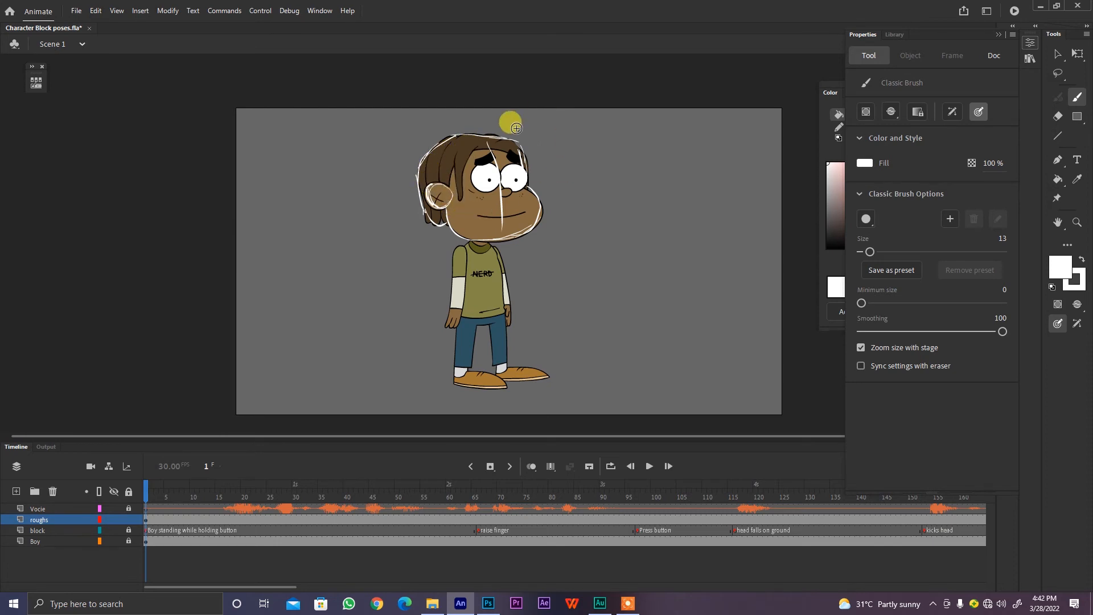
pyautogui.moveTo(530, 248); pyautogui.dragTo(516, 224)
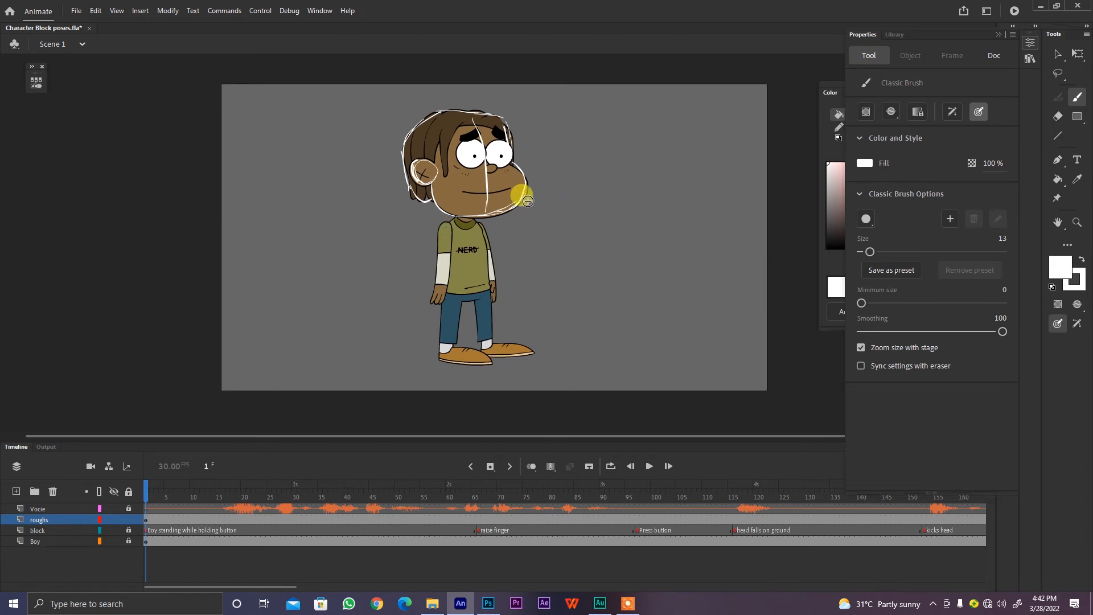
pyautogui.moveTo(524, 272); pyautogui.dragTo(537, 269)
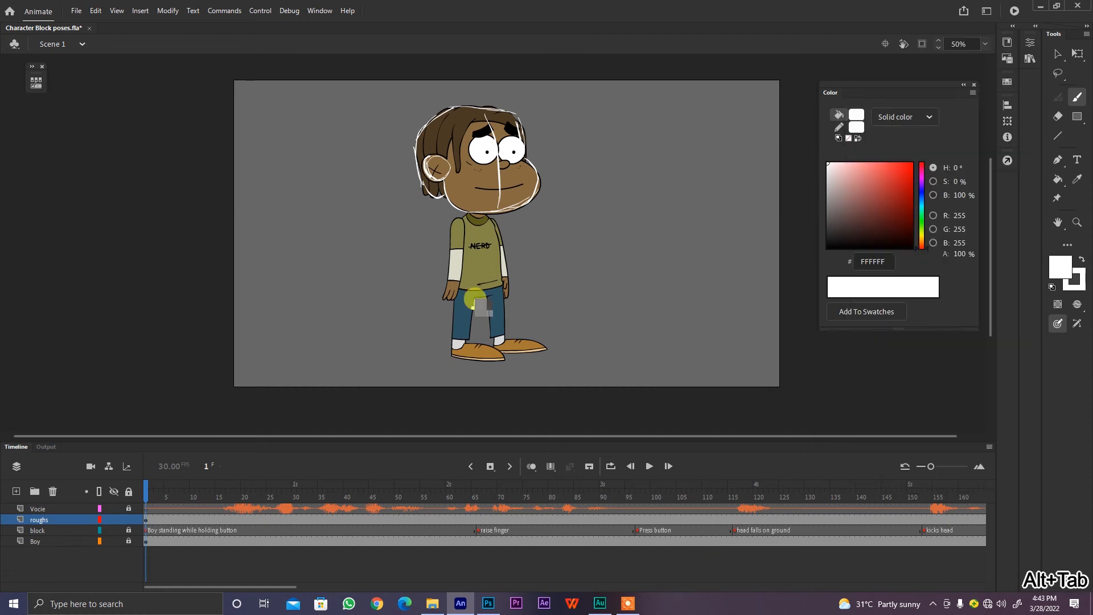
# Sketch the boy's near leg with its trouser cuff and outward-pointing shoe on the roughs layer at frame 1.
pyautogui.moveTo(475, 295); pyautogui.dragTo(470, 340)
pyautogui.hotkey('ctrl', 'z')
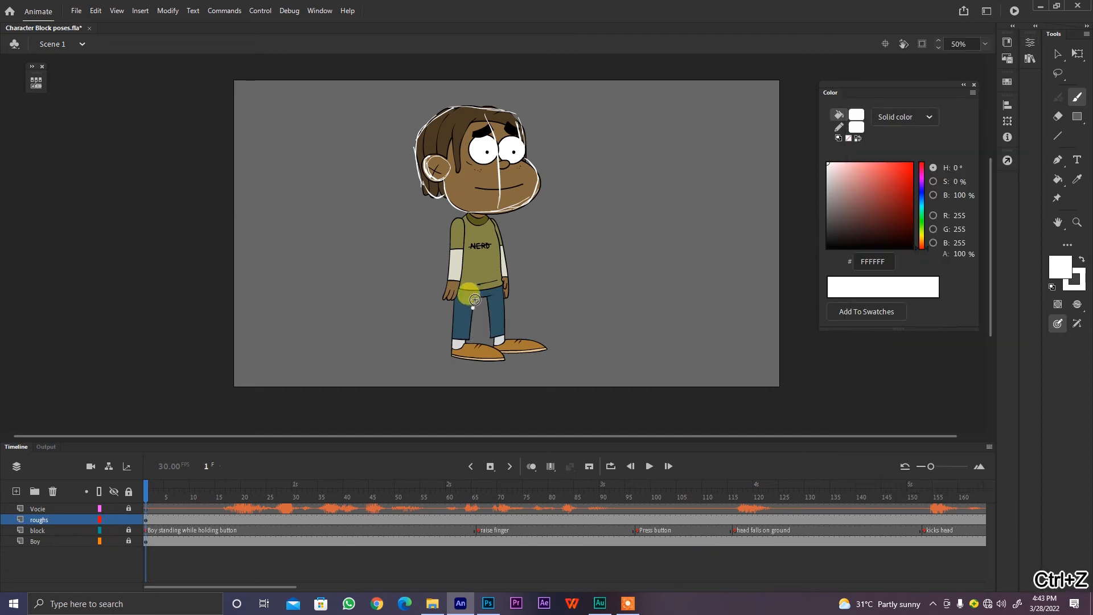
pyautogui.moveTo(474, 300); pyautogui.dragTo(470, 339)
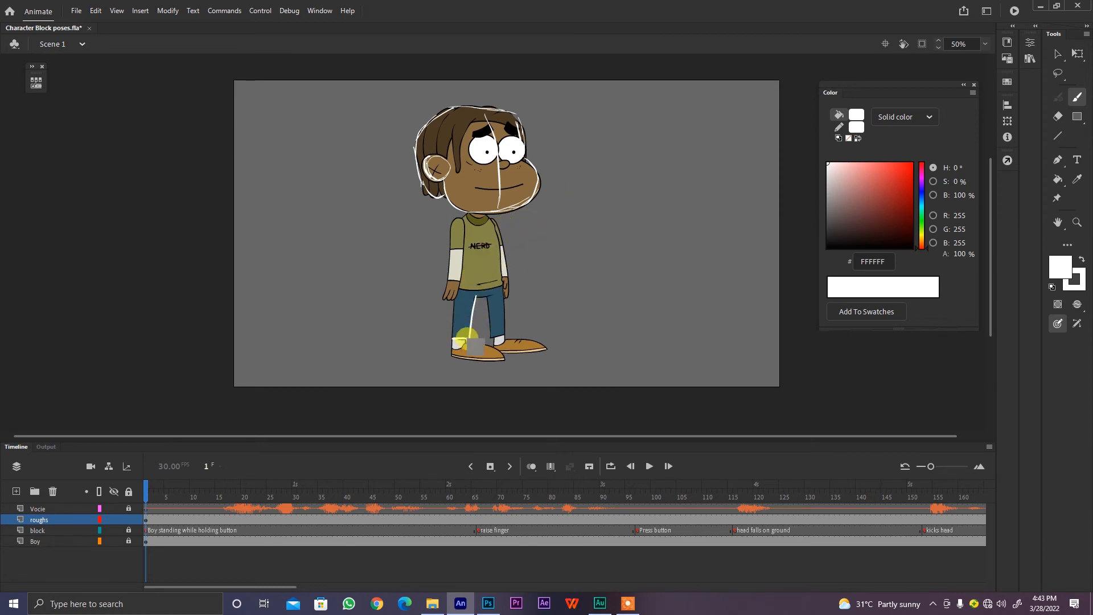
pyautogui.moveTo(468, 357)
pyautogui.mouseDown()
pyautogui.moveTo(428, 364)
pyautogui.moveTo(451, 346)
pyautogui.moveTo(419, 365)
pyautogui.moveTo(469, 358)
pyautogui.mouseUp()
pyautogui.hotkey('ctrl', 'z')
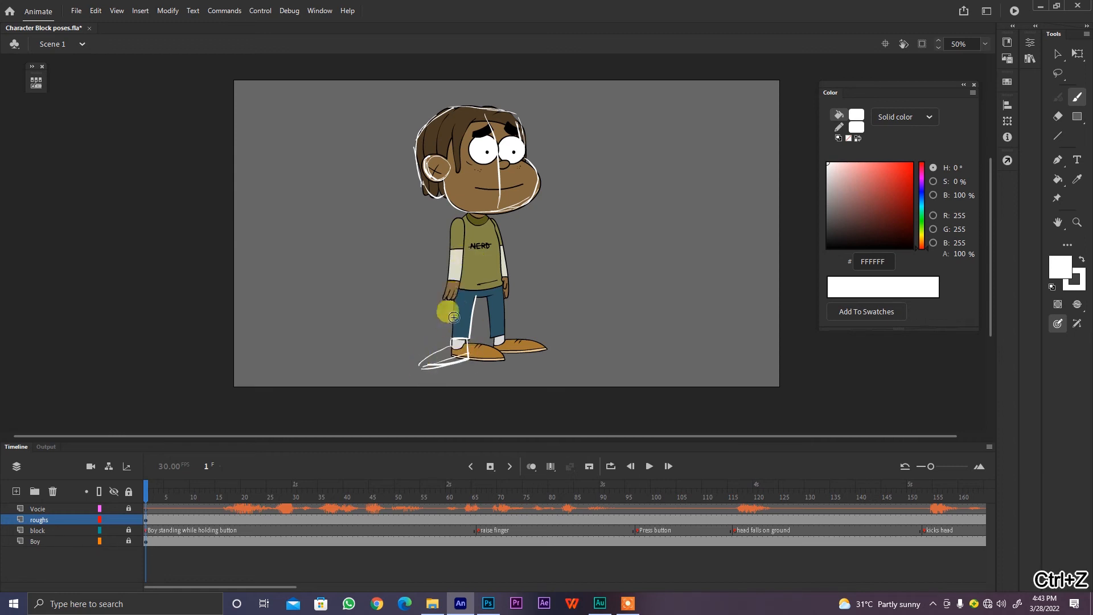
pyautogui.moveTo(456, 288); pyautogui.dragTo(453, 340)
pyautogui.hotkey('ctrl', 'z')
pyautogui.moveTo(457, 288); pyautogui.dragTo(452, 340)
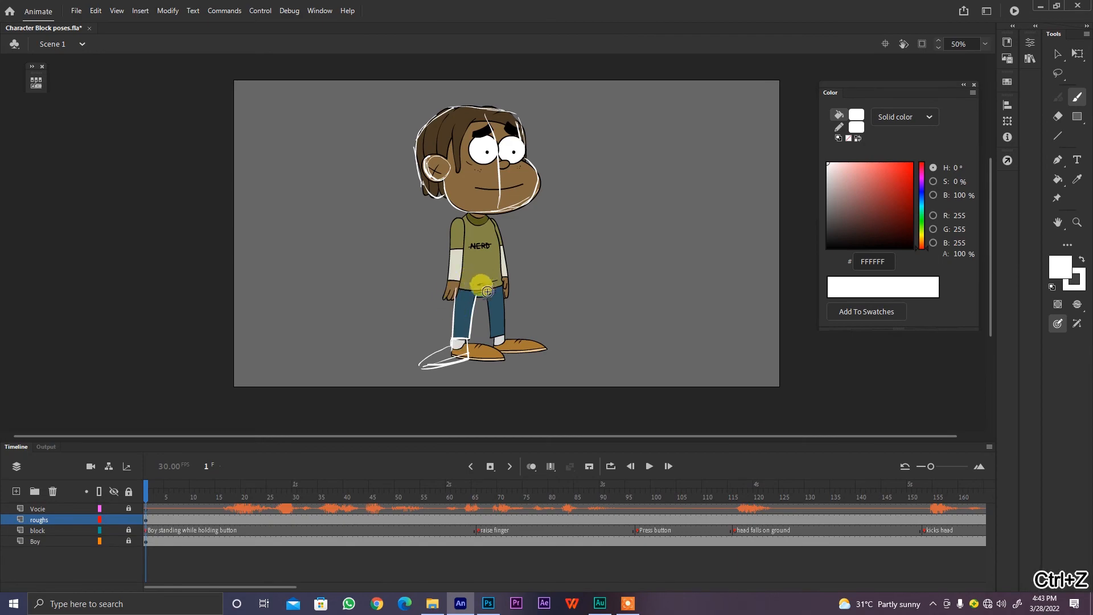
# Sketch the boy's hanging arm and hand, and his second leg with its shoe, over the character.
pyautogui.hotkey('alt', 'Tab')
pyautogui.hotkey('alt', 'Tab')
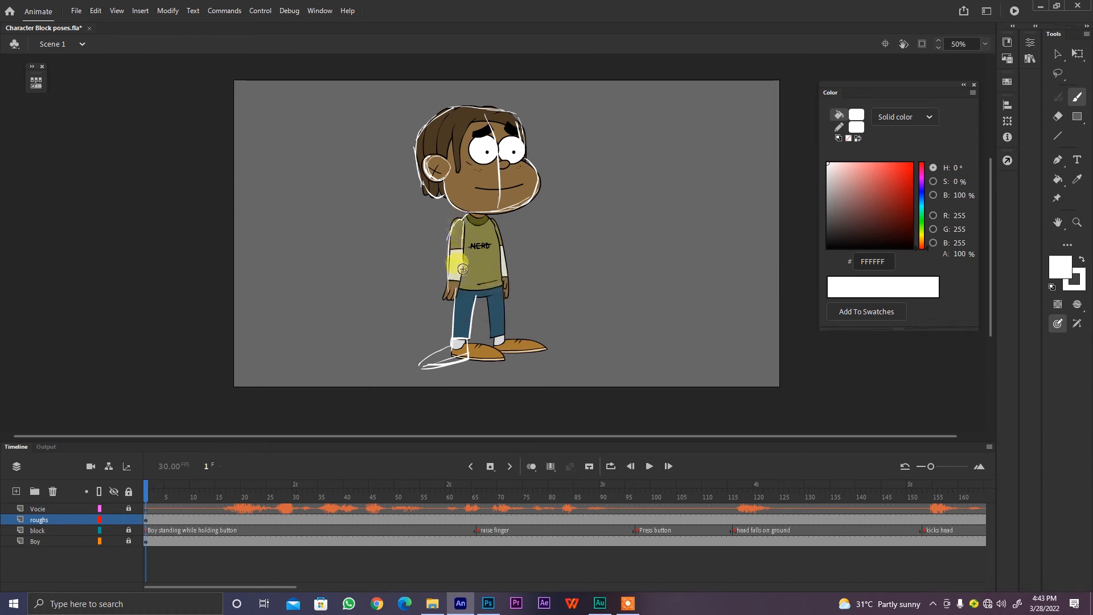
pyautogui.moveTo(462, 269)
pyautogui.mouseDown()
pyautogui.moveTo(454, 256)
pyautogui.moveTo(457, 288)
pyautogui.mouseUp()
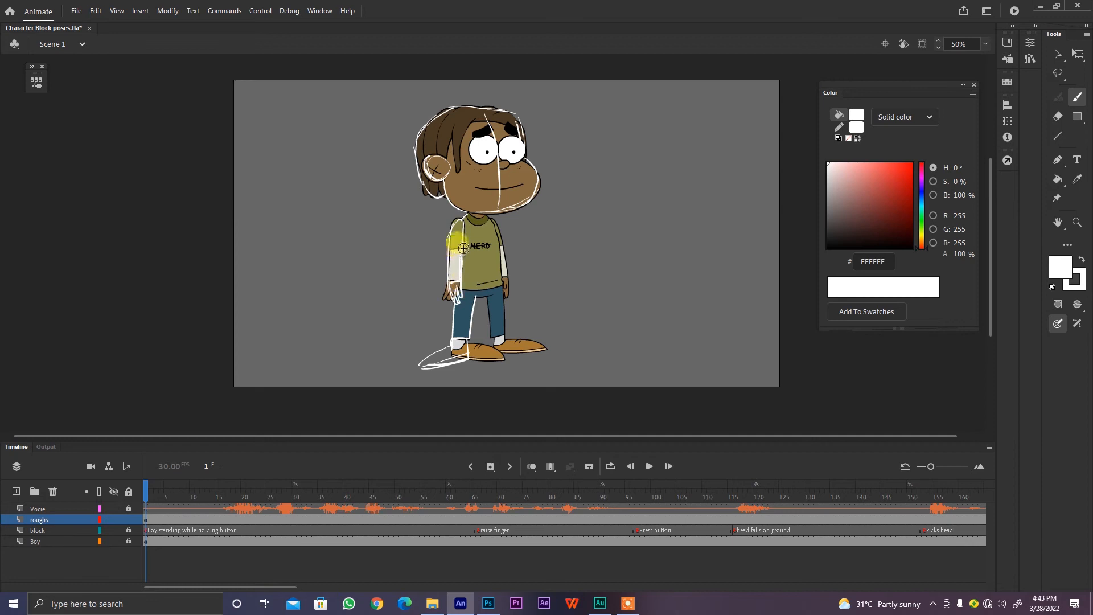
pyautogui.hotkey('ctrl', 'z')
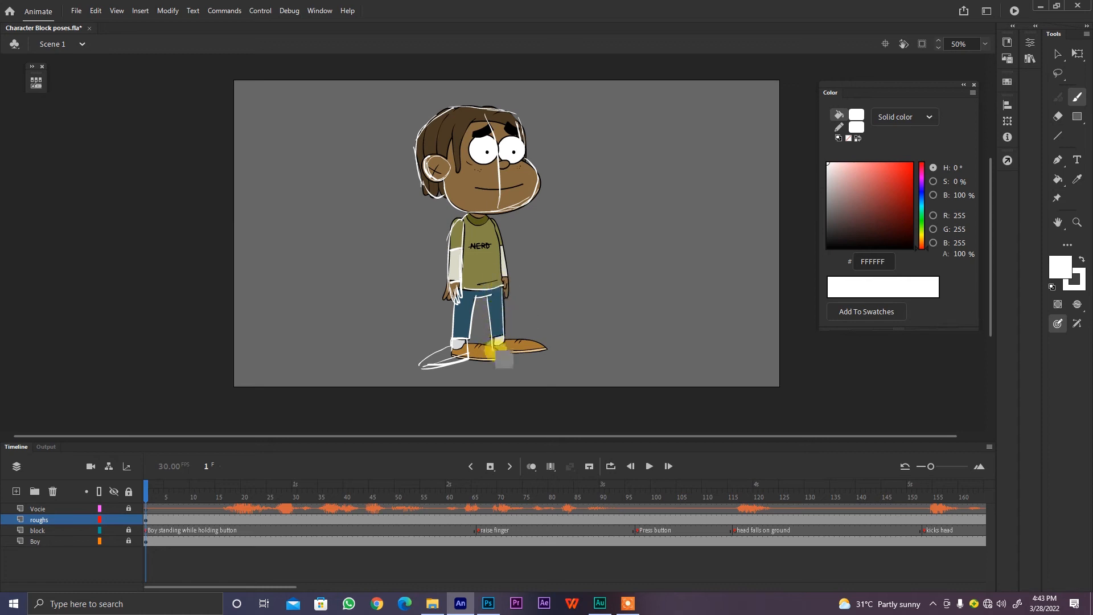
pyautogui.moveTo(494, 348)
pyautogui.mouseDown()
pyautogui.moveTo(507, 334)
pyautogui.moveTo(537, 336)
pyautogui.moveTo(497, 350)
pyautogui.mouseUp()
pyautogui.hotkey('ctrl', 'z')
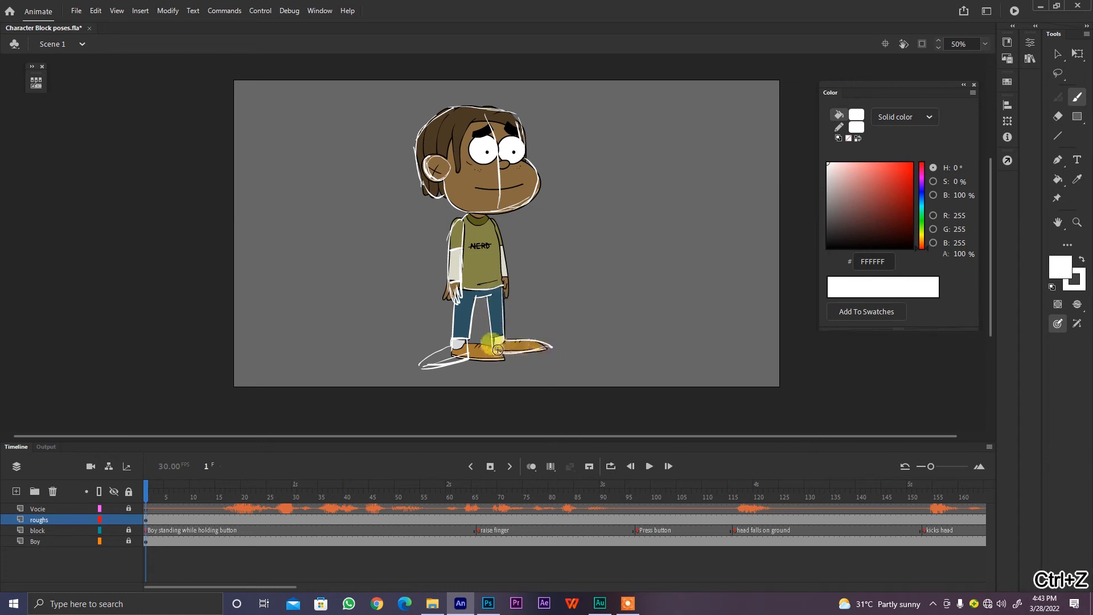
# Complete the torso sketch with the button-holding arm, collar and vertical centre line, and hide the Boy layer.
pyautogui.moveTo(530, 287); pyautogui.dragTo(528, 311)
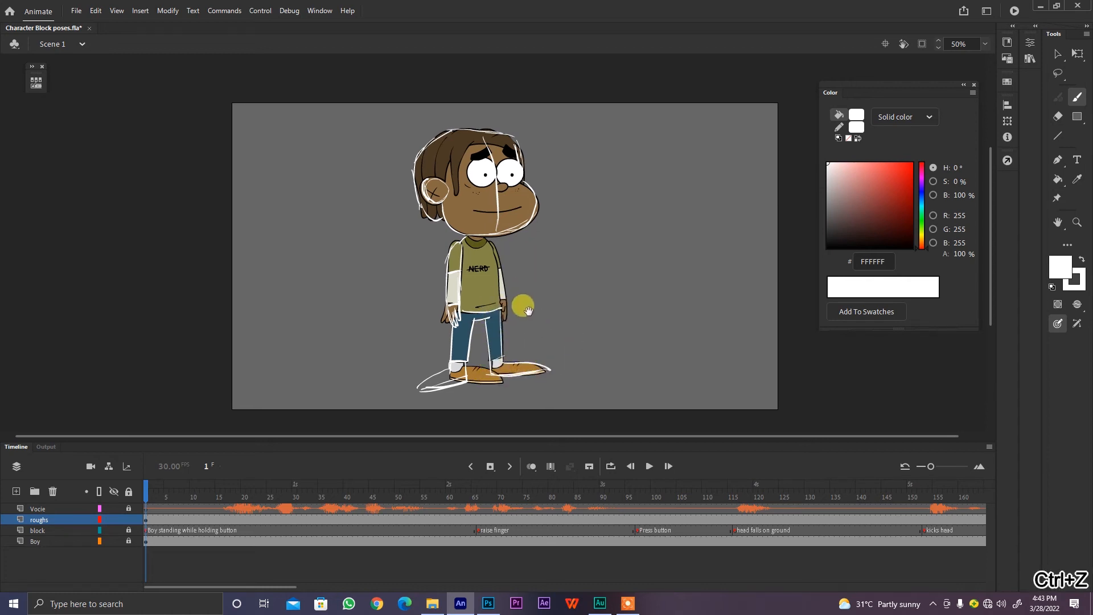
pyautogui.hotkey('alt', 'Tab')
pyautogui.hotkey('alt', 'Tab')
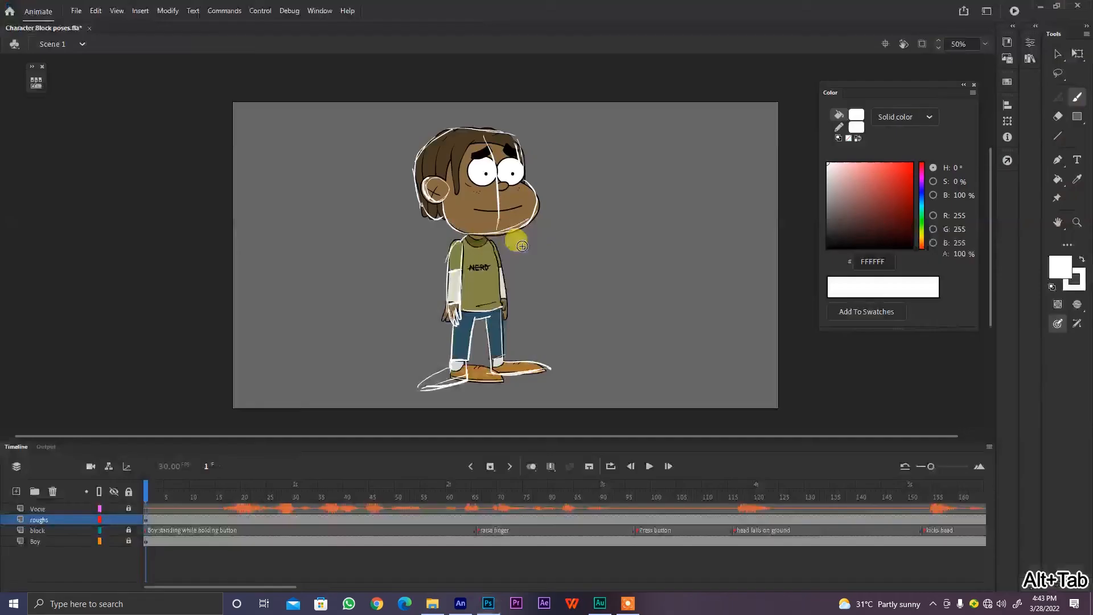
pyautogui.moveTo(504, 280)
pyautogui.mouseDown()
pyautogui.moveTo(524, 265)
pyautogui.moveTo(507, 268)
pyautogui.moveTo(522, 278)
pyautogui.moveTo(512, 283)
pyautogui.mouseUp()
pyautogui.moveTo(520, 275); pyautogui.dragTo(506, 284)
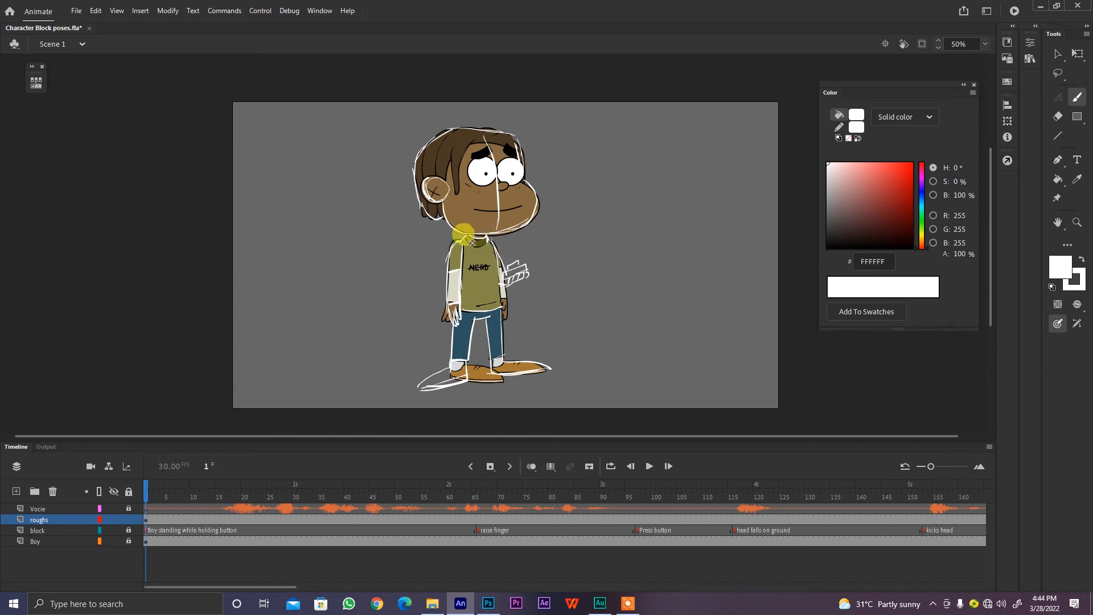
pyautogui.moveTo(481, 250); pyautogui.dragTo(484, 319)
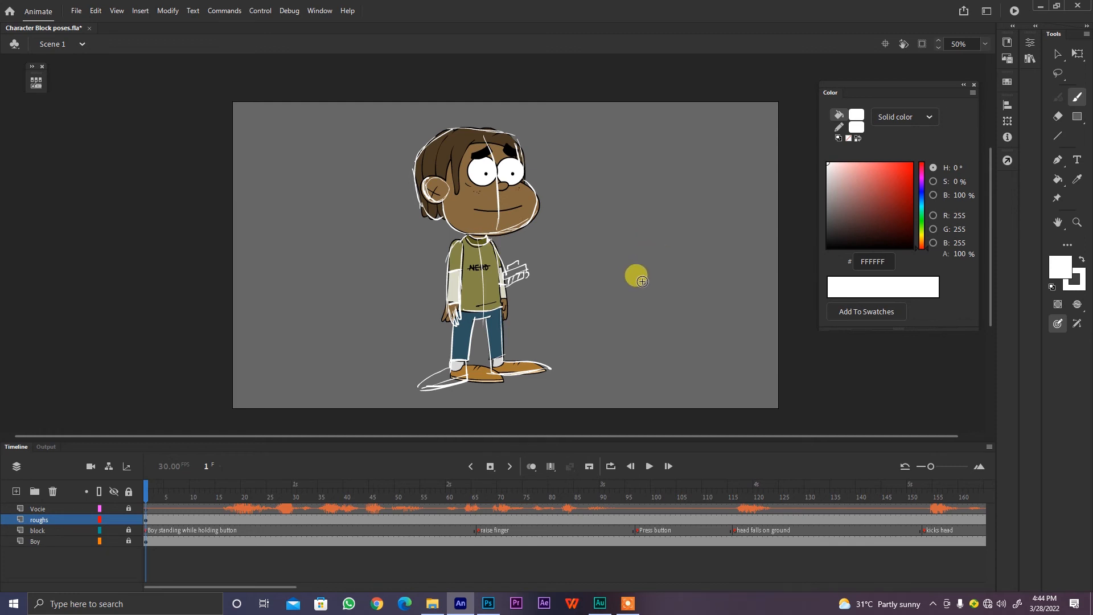
pyautogui.click(114, 541)
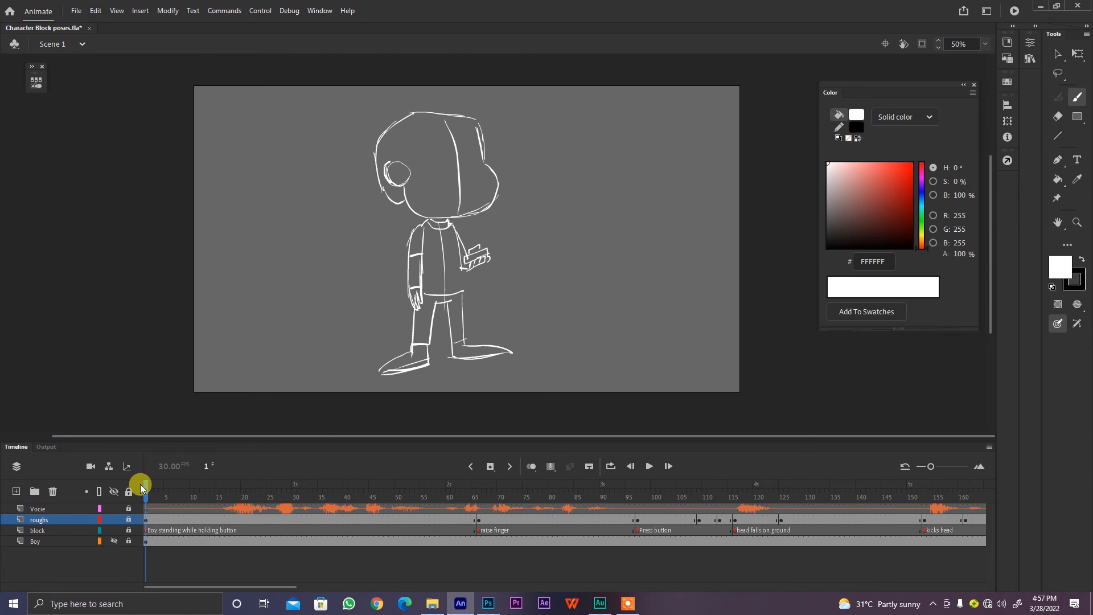
# Play the rough poses with the voice from frame 1, and replay the section around the "raise finger" cue.
pyautogui.click(649, 467)
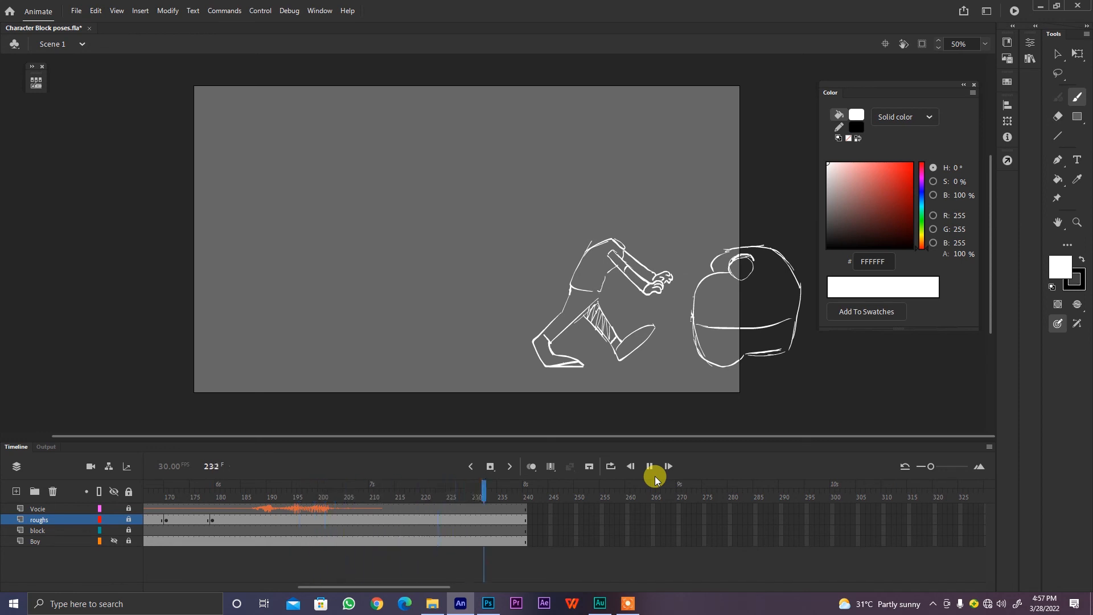
pyautogui.click(652, 470)
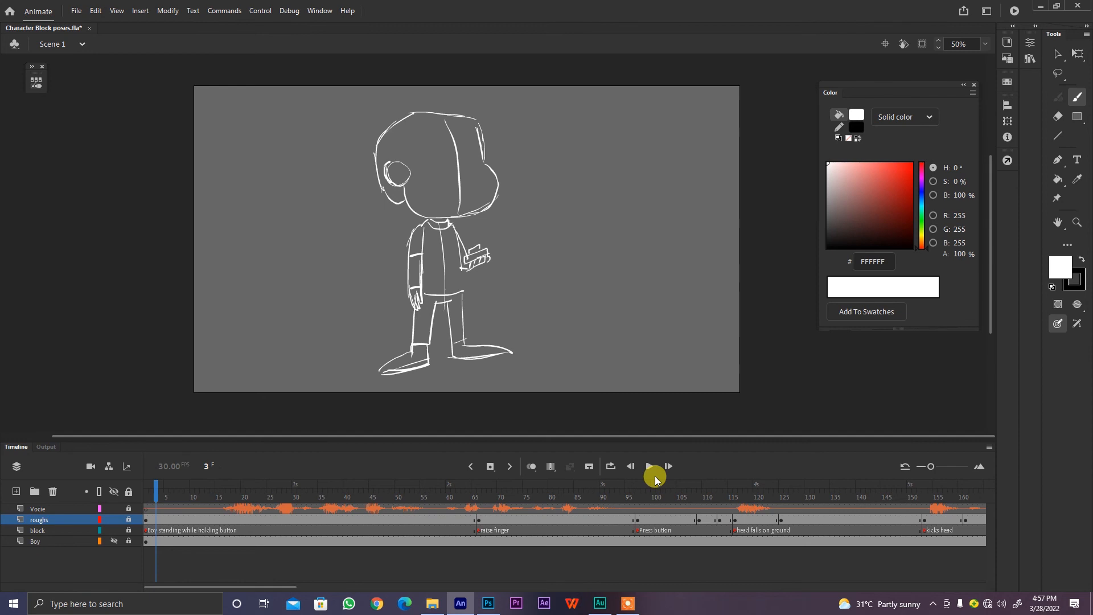
pyautogui.click(488, 497)
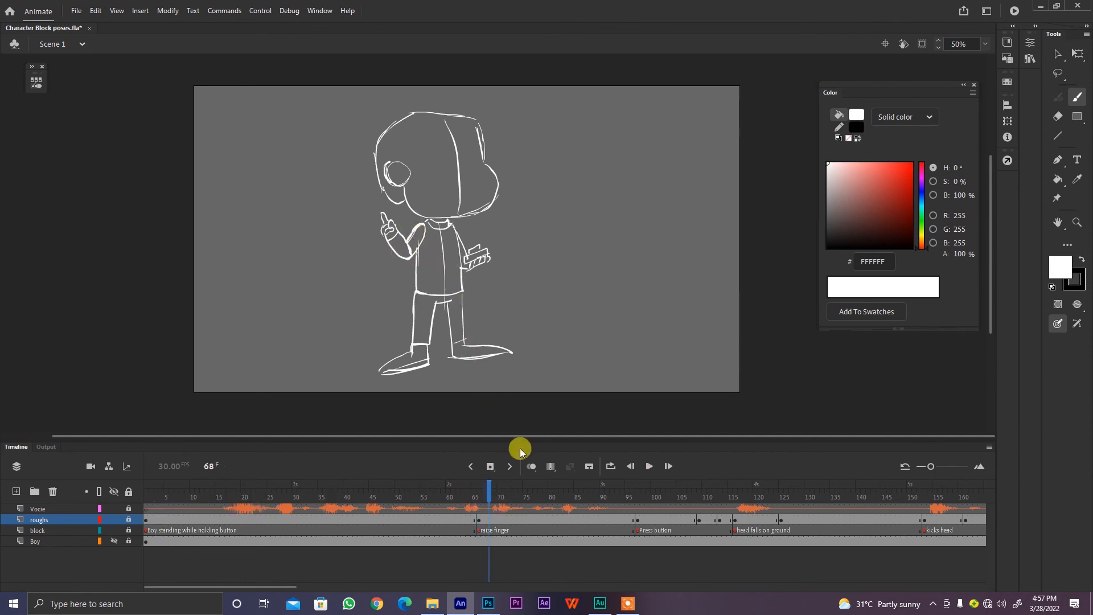
pyautogui.click(470, 497)
pyautogui.press('Return')
pyautogui.press('Return')
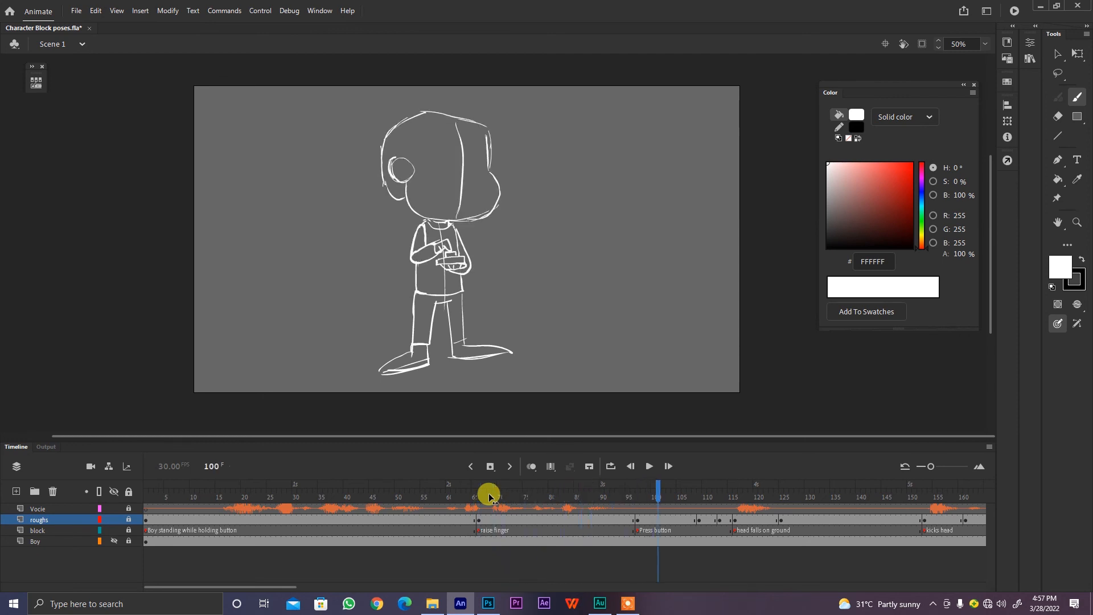
# Play the rough poses from the "Press button" cue into "head falls on ground" to check their timing.
pyautogui.moveTo(668, 493)
pyautogui.mouseDown()
pyautogui.moveTo(613, 490)
pyautogui.moveTo(713, 501)
pyautogui.moveTo(668, 506)
pyautogui.mouseUp()
pyautogui.press('Return')
pyautogui.press('Return')
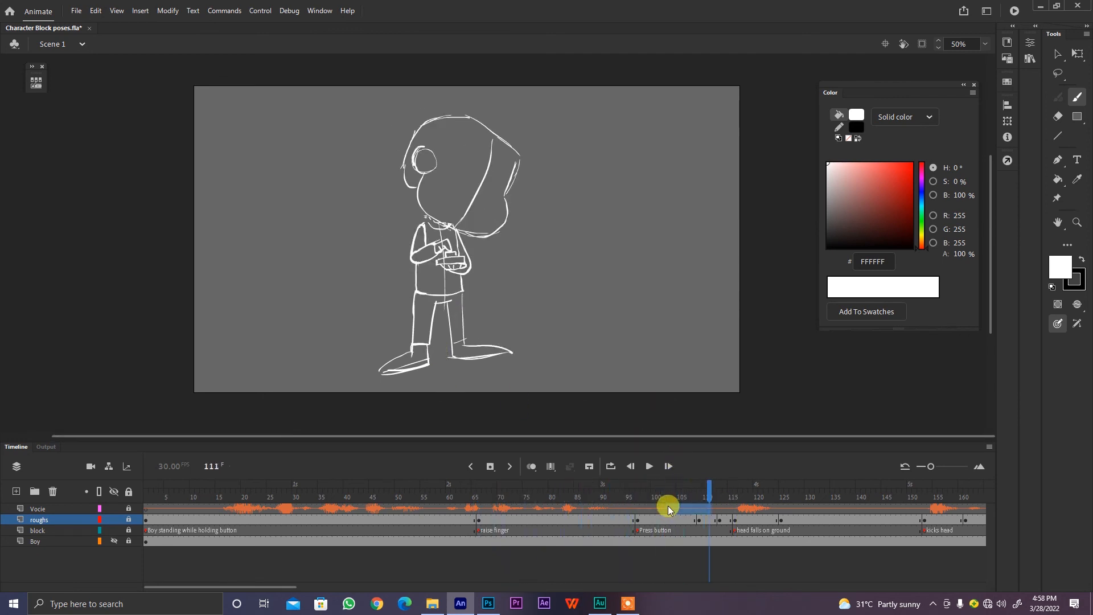
pyautogui.press('Return')
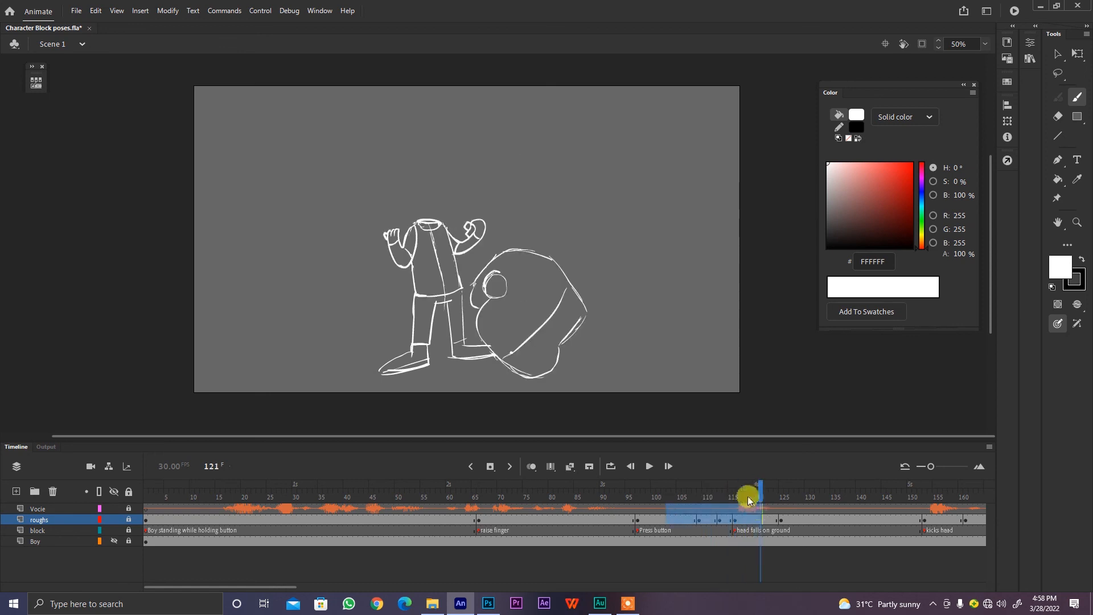
pyautogui.moveTo(749, 498); pyautogui.dragTo(747, 495)
pyautogui.press('Return')
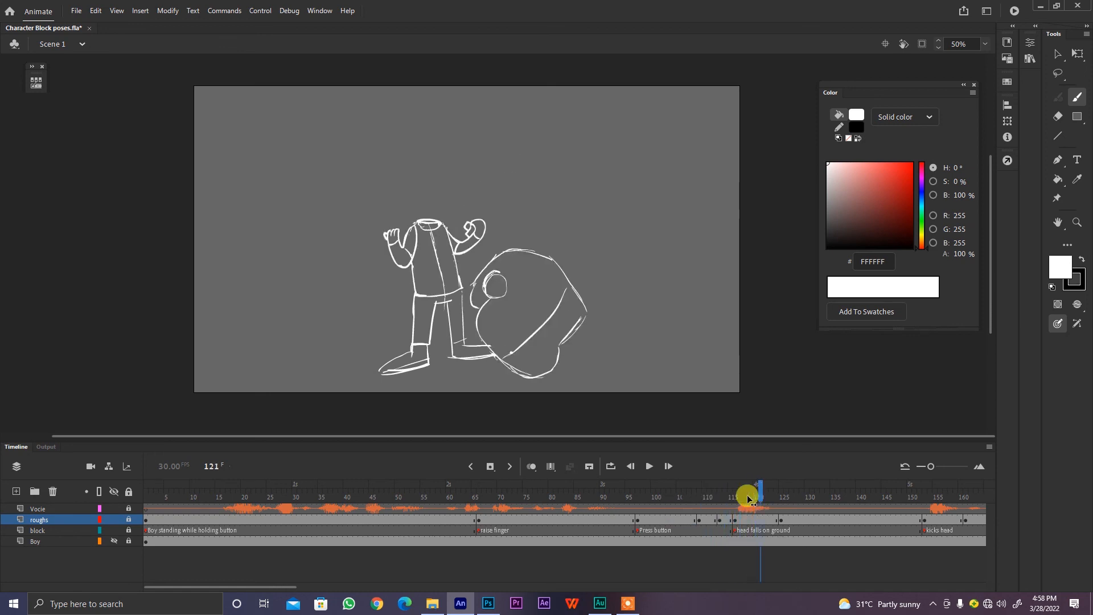